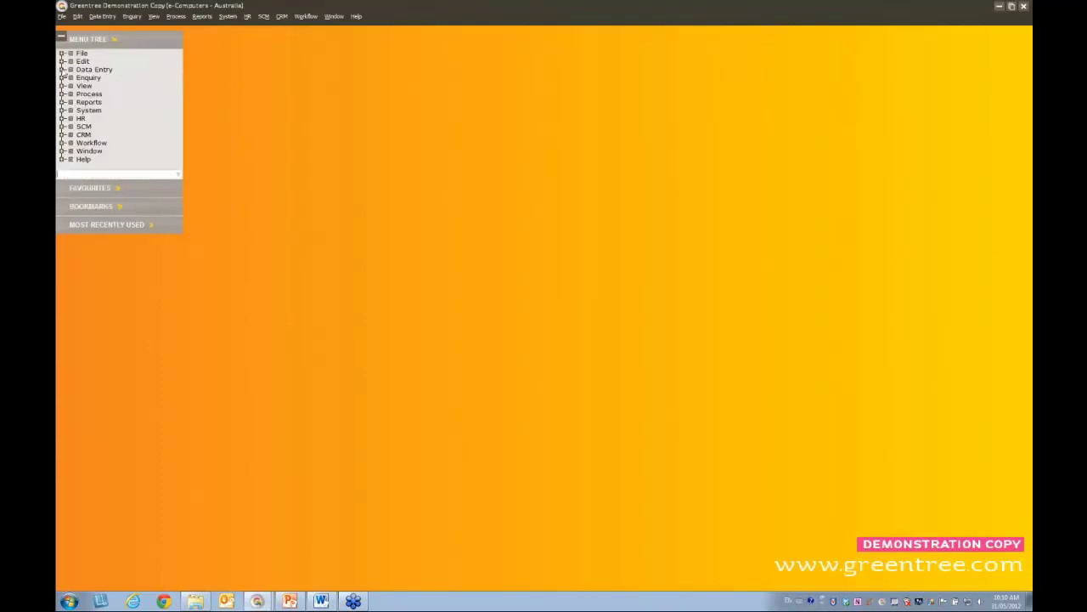
Expand Data Entry > Accounts Receivable, search the menus for 'Custome', then show Favourites.
left_click(62, 69)
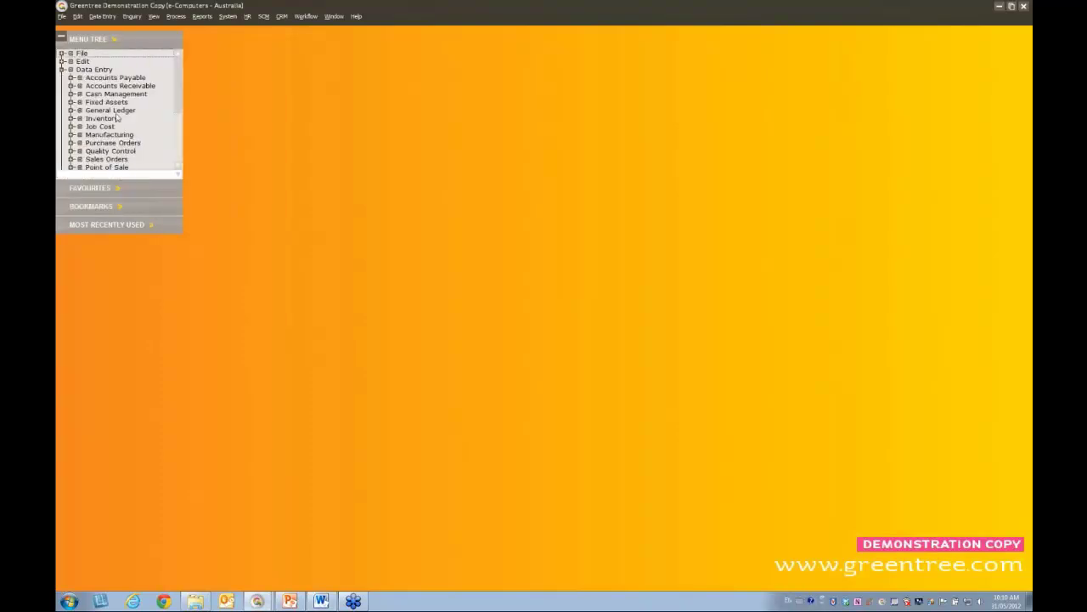
left_click(72, 86)
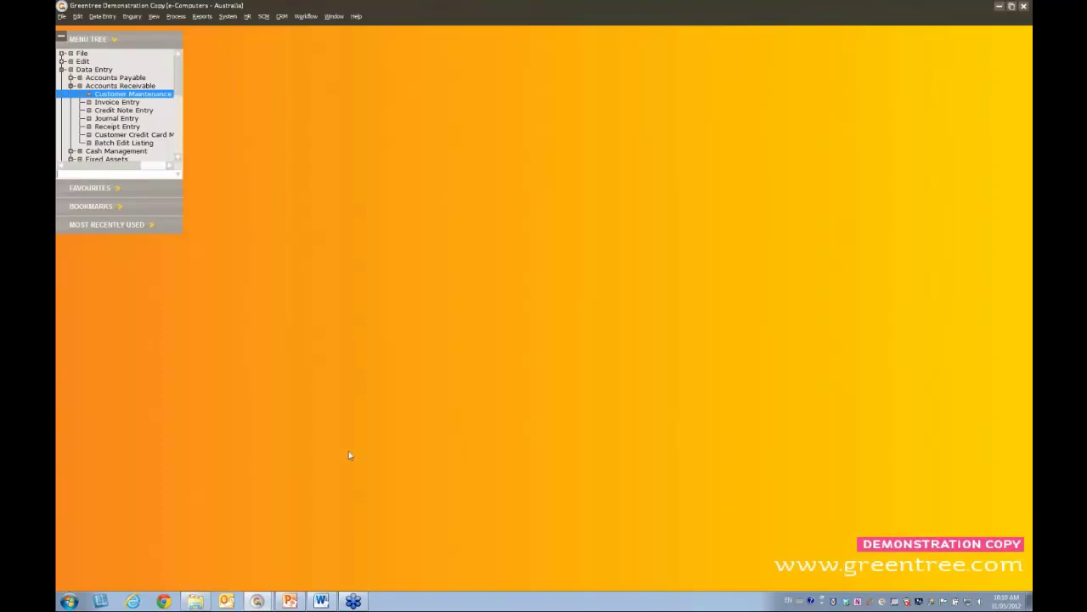
type("Custome")
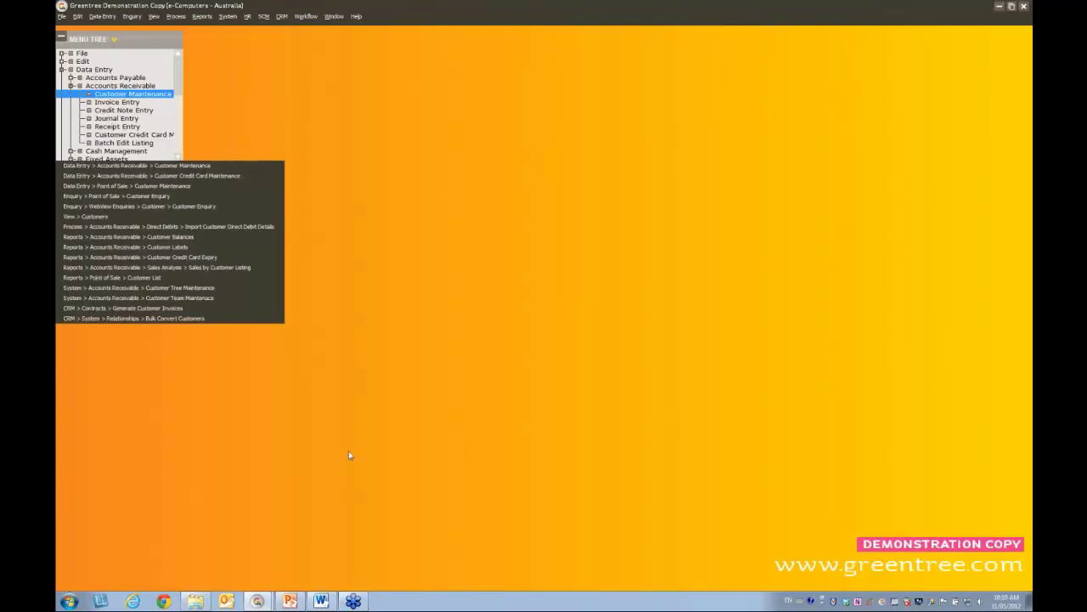
left_click(371, 239)
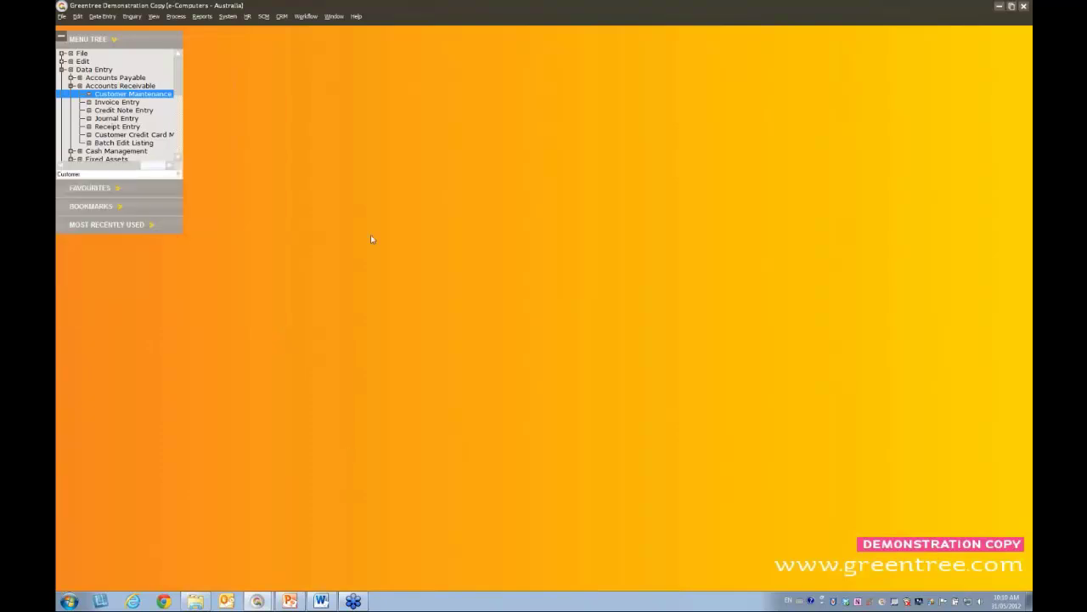
left_click(134, 190)
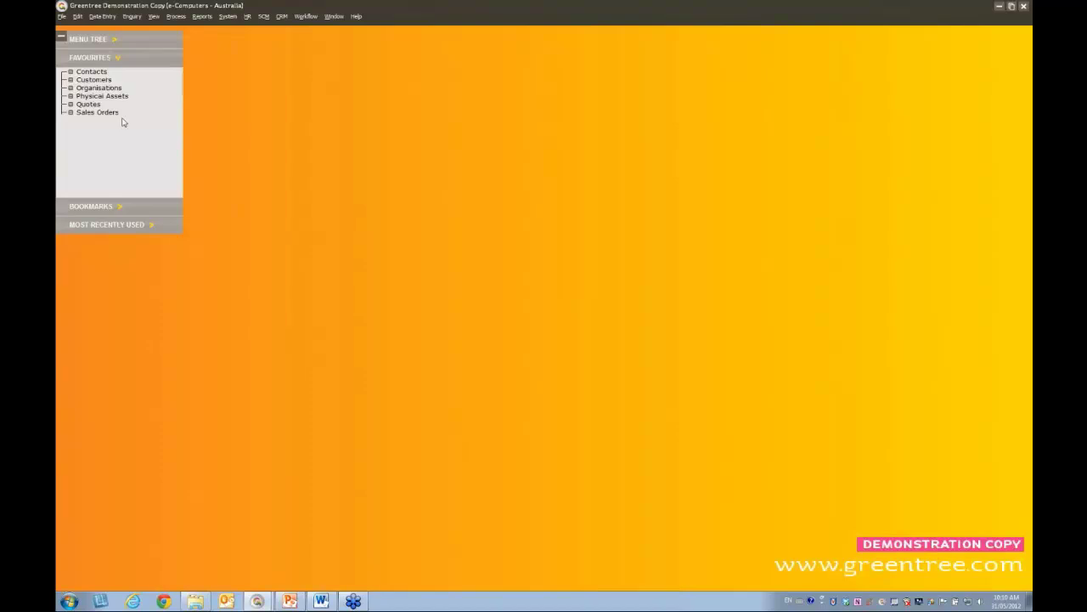
Open the '1. Finance Desk' dashboard from the Bookmarks list.
left_click(123, 209)
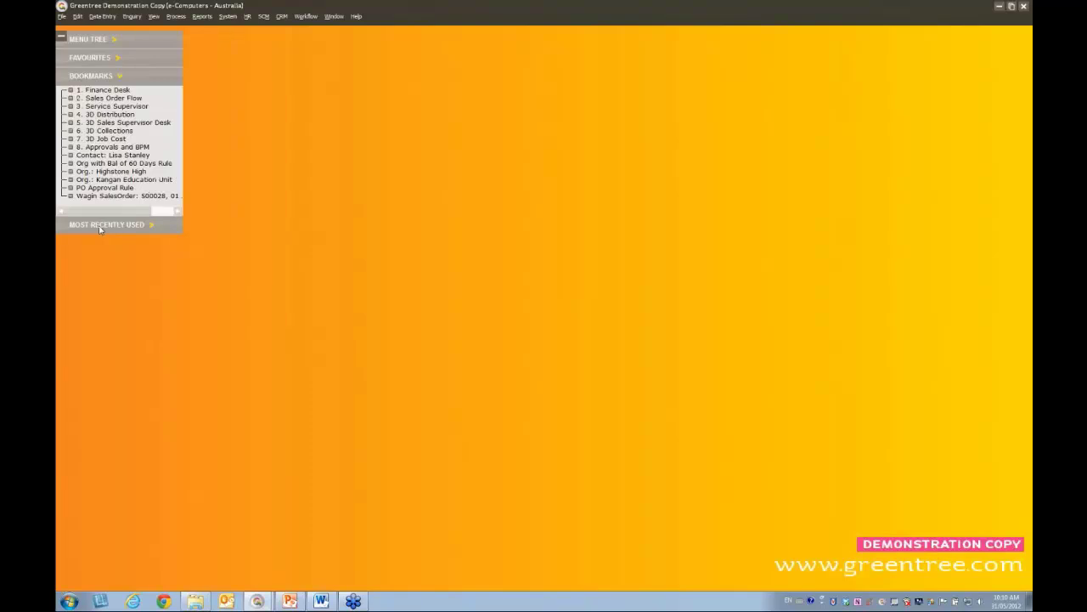
double_click(106, 90)
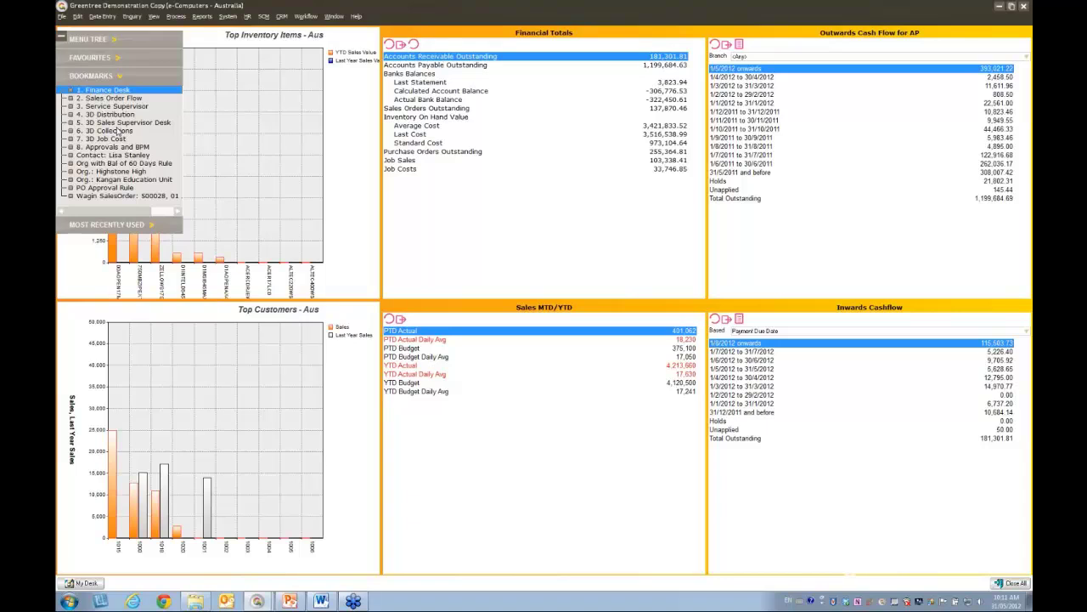
Open Customer Maintenance from Favourites > Customers, then close it again.
left_click(103, 59)
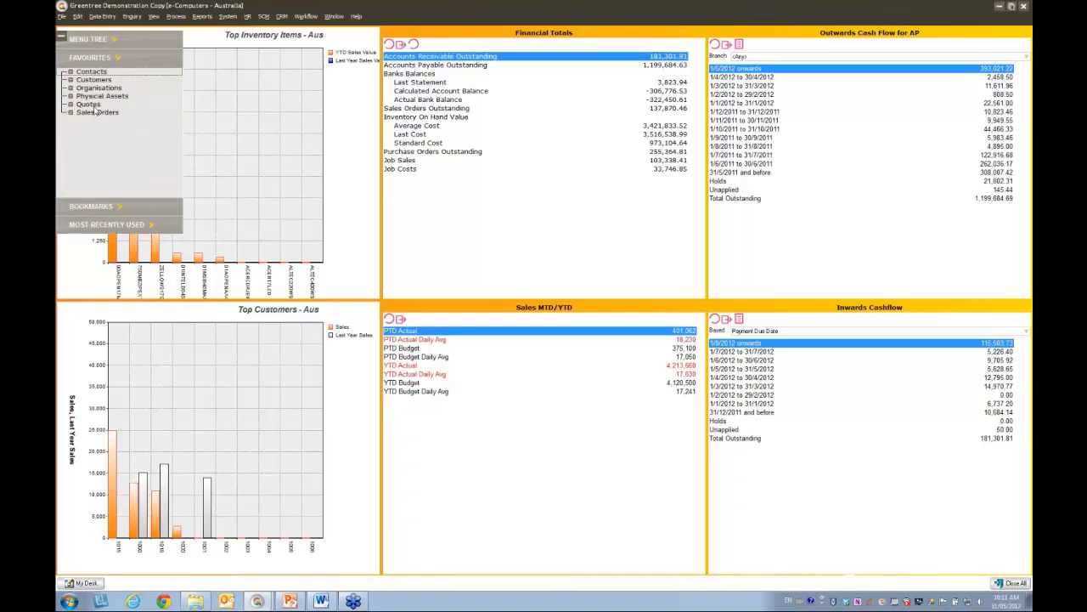
left_click(95, 80)
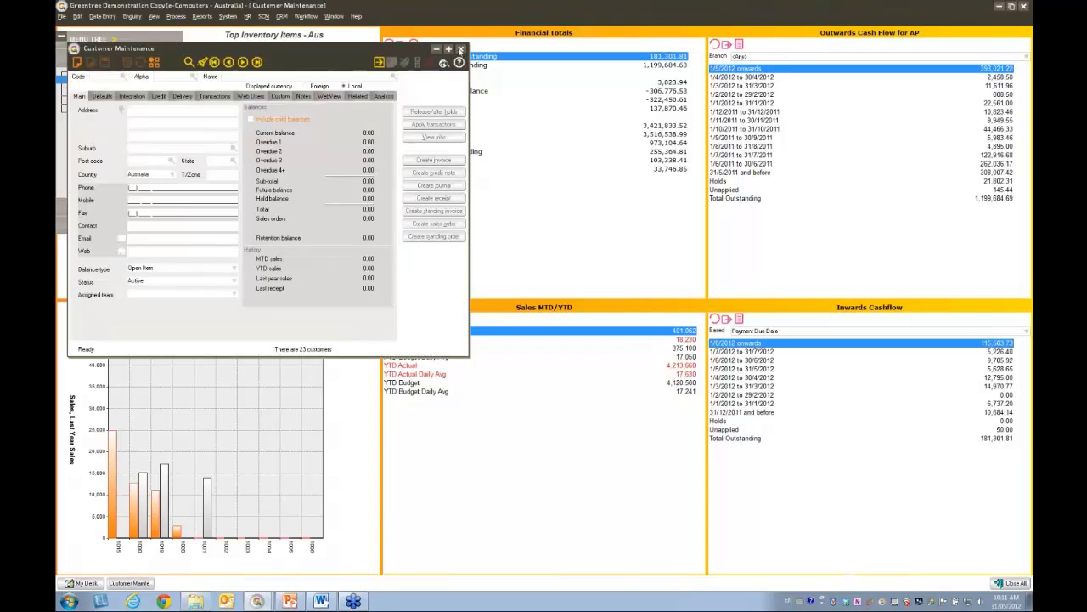
left_click(459, 50)
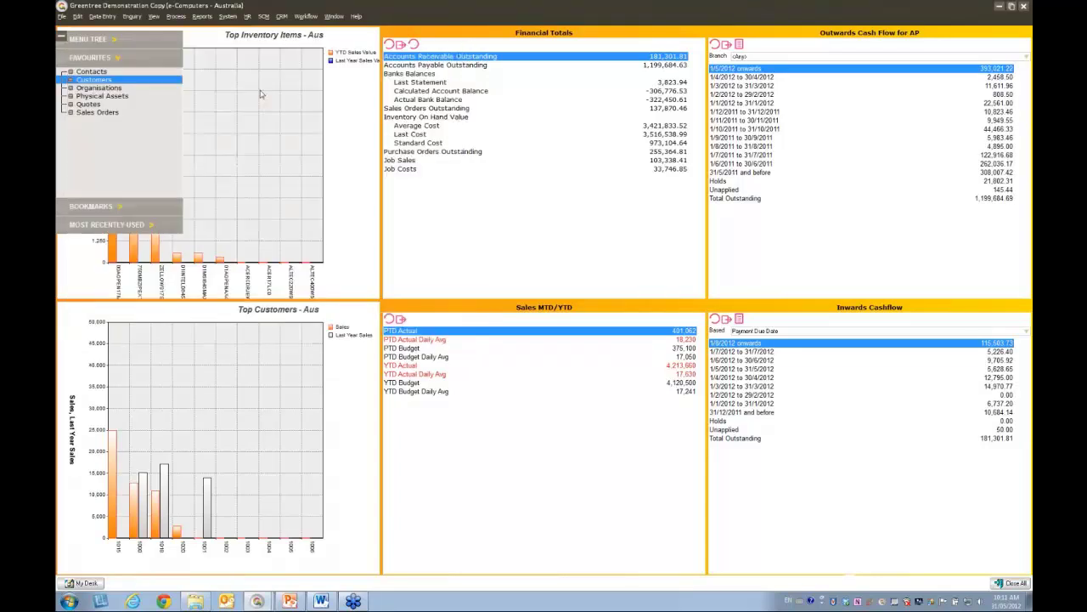
Review the Accounts Payable Outstanding, Sales Orders Outstanding and Average Cost totals, then return to Bookmarks.
left_click(64, 39)
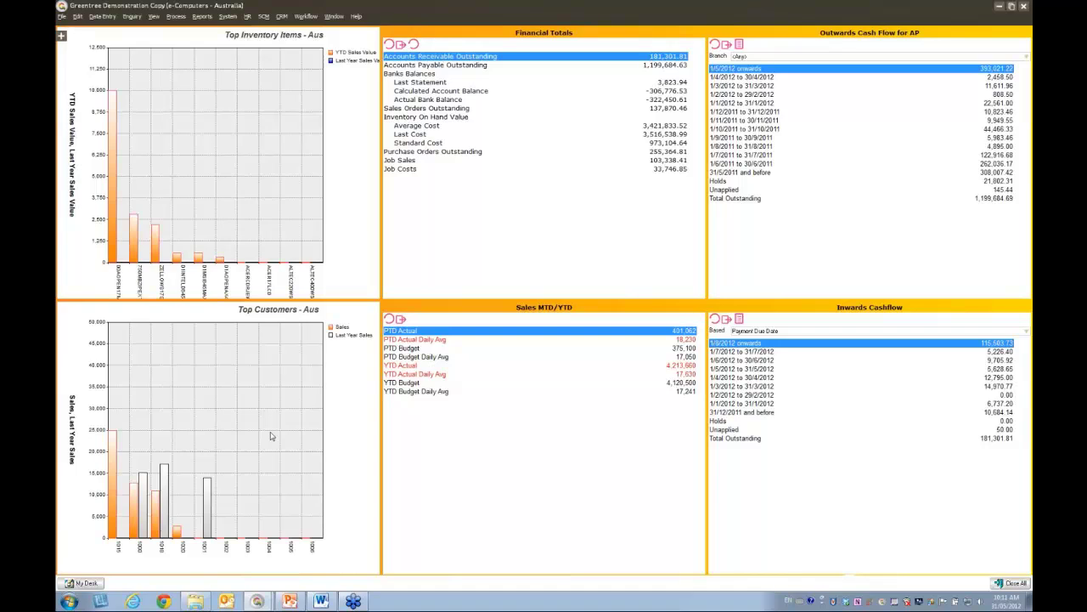
left_click(505, 66)
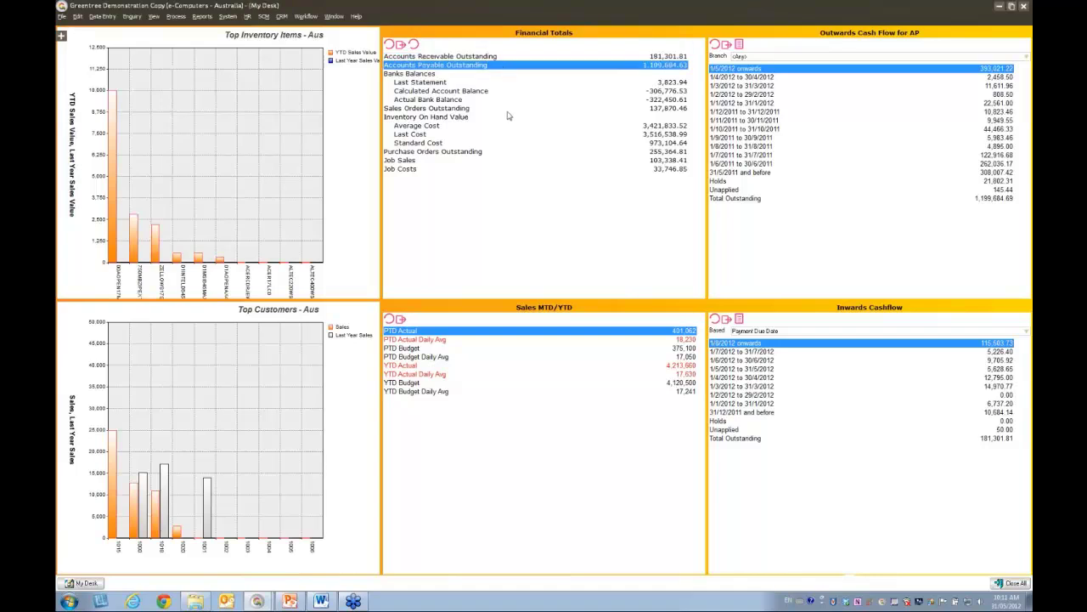
left_click(507, 110)
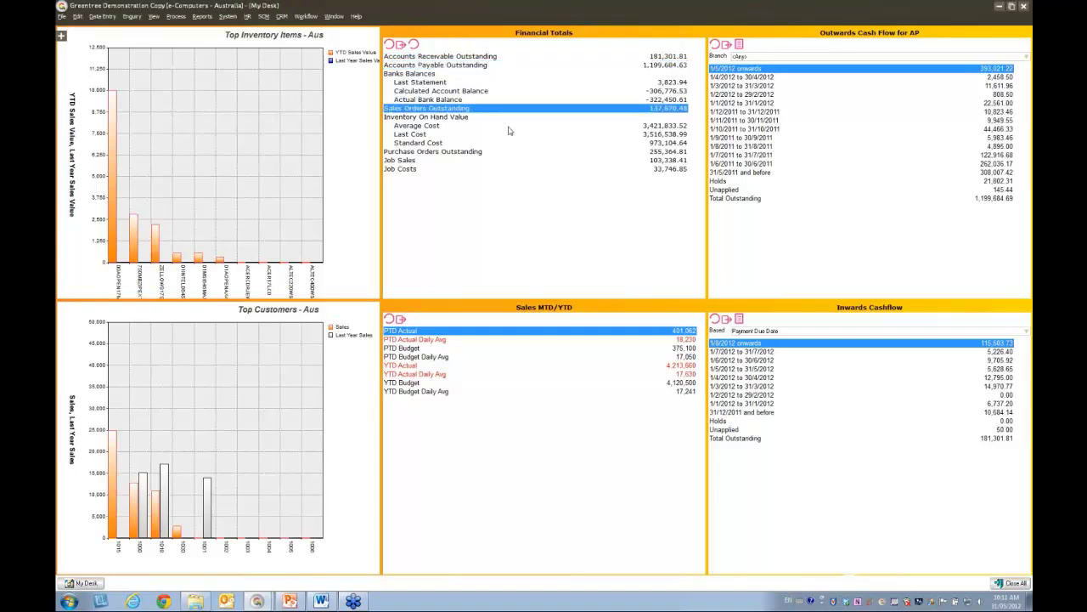
left_click(510, 127)
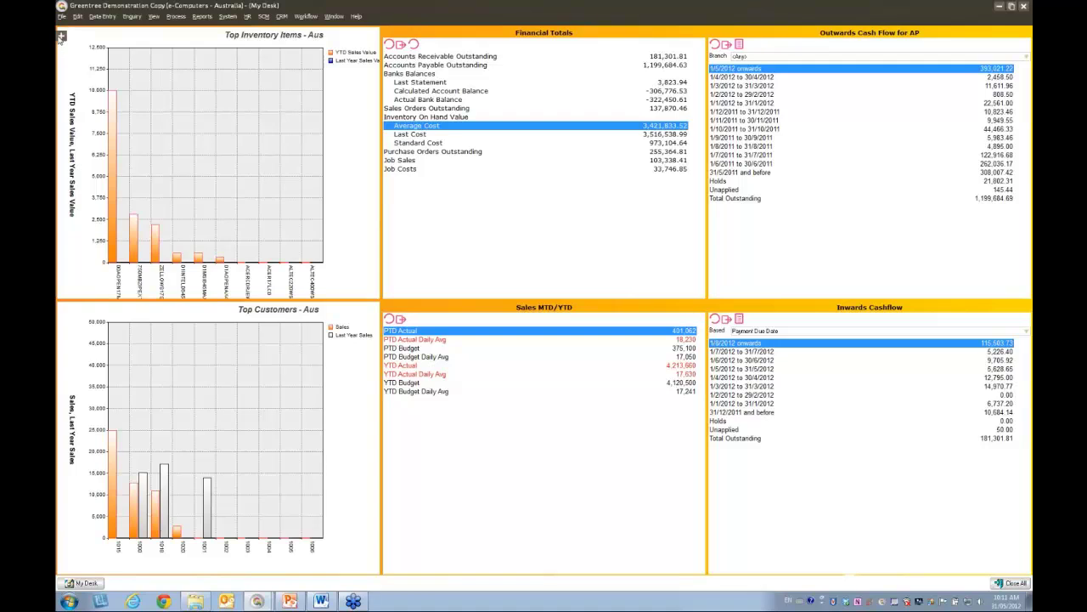
left_click(61, 37)
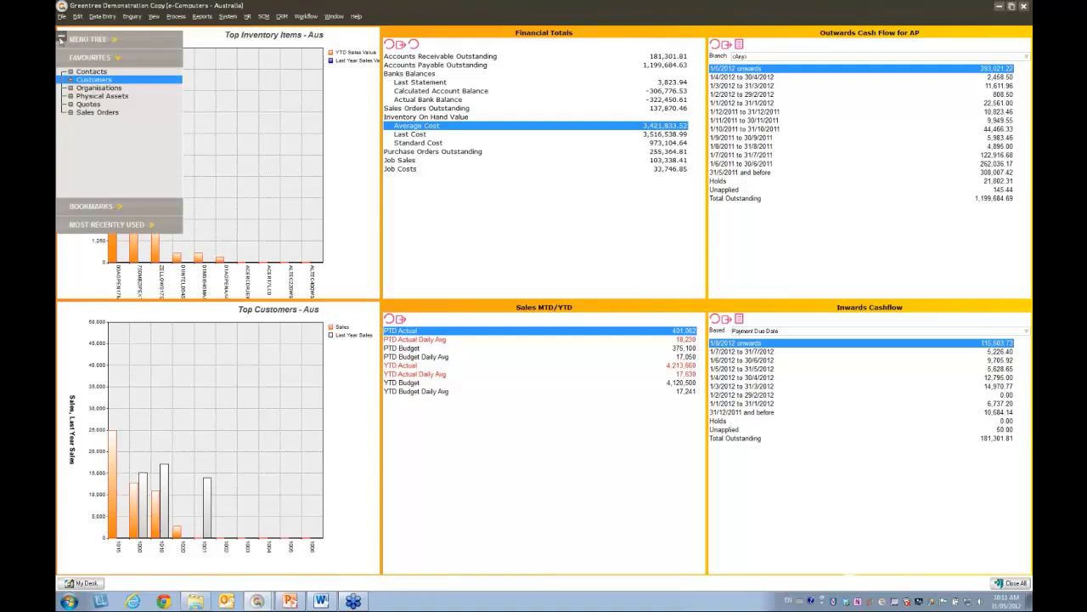
left_click(122, 206)
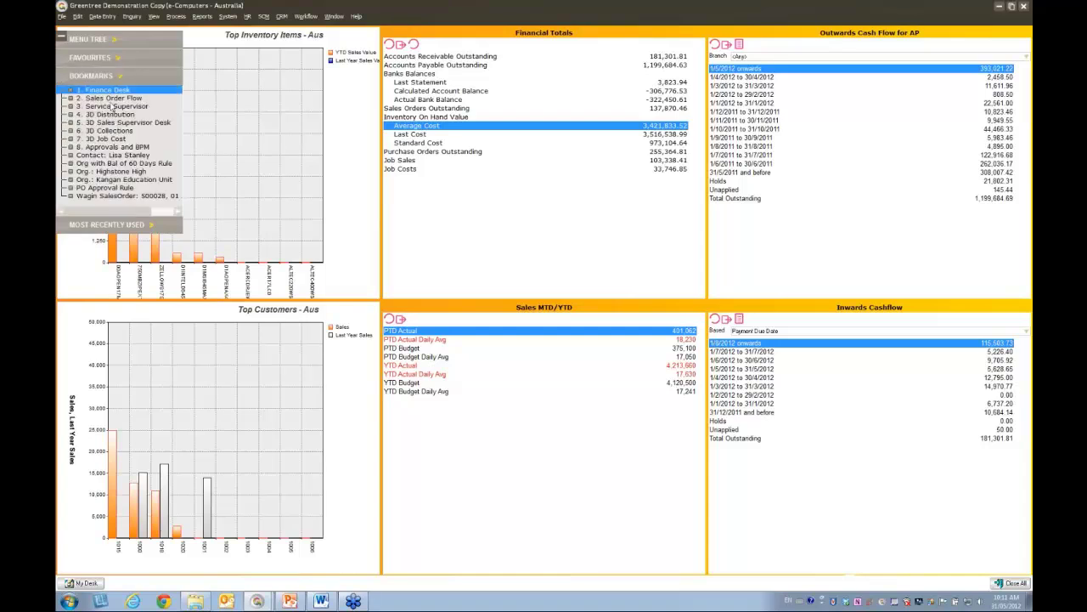
Open the '2. Sales Order Flow' desk bookmark.
left_click(111, 100)
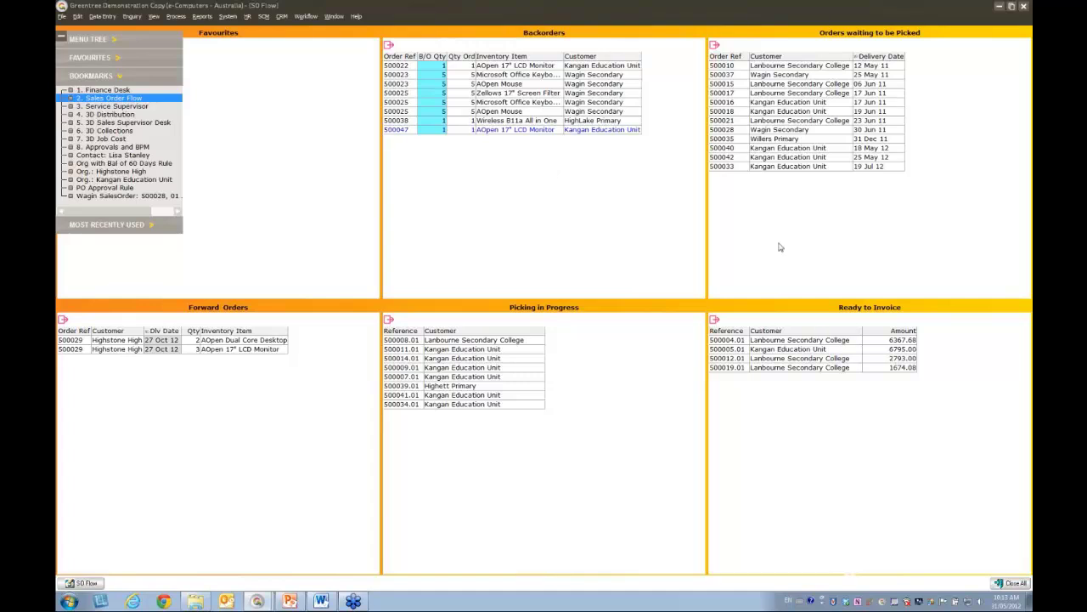
Open order 500033 from Orders waiting to be Picked, acknowledge its message, and close SO Order Entry.
left_click(741, 167)
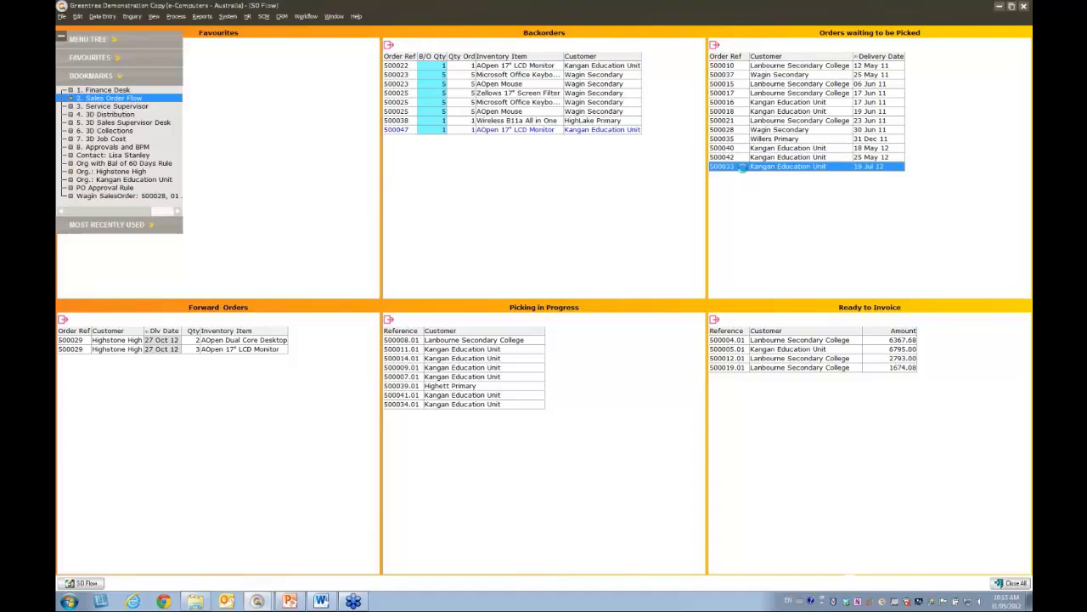
double_click(741, 168)
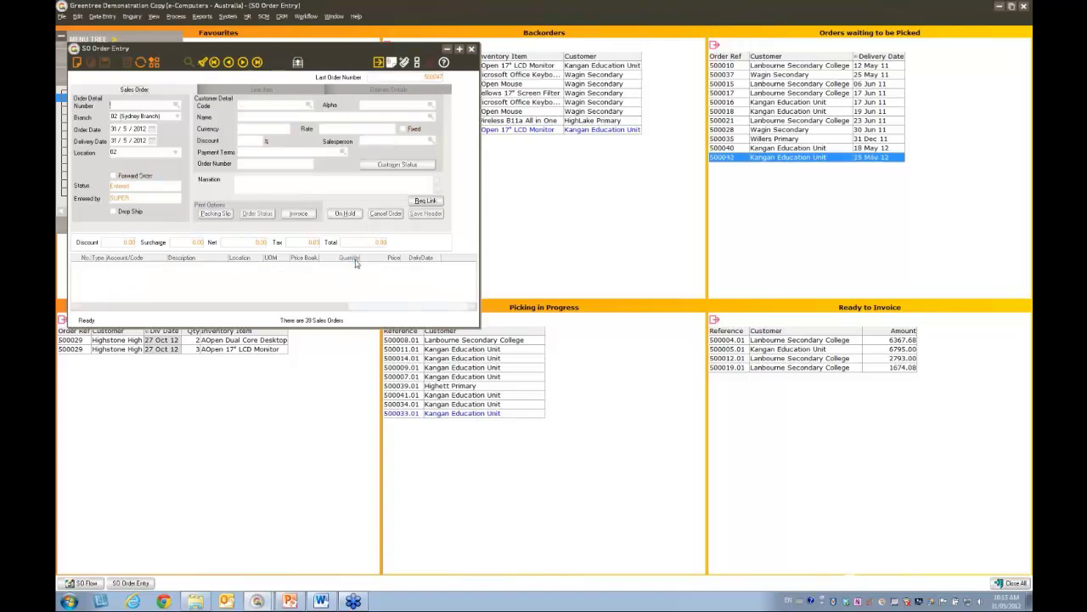
left_click(538, 309)
left_click(473, 50)
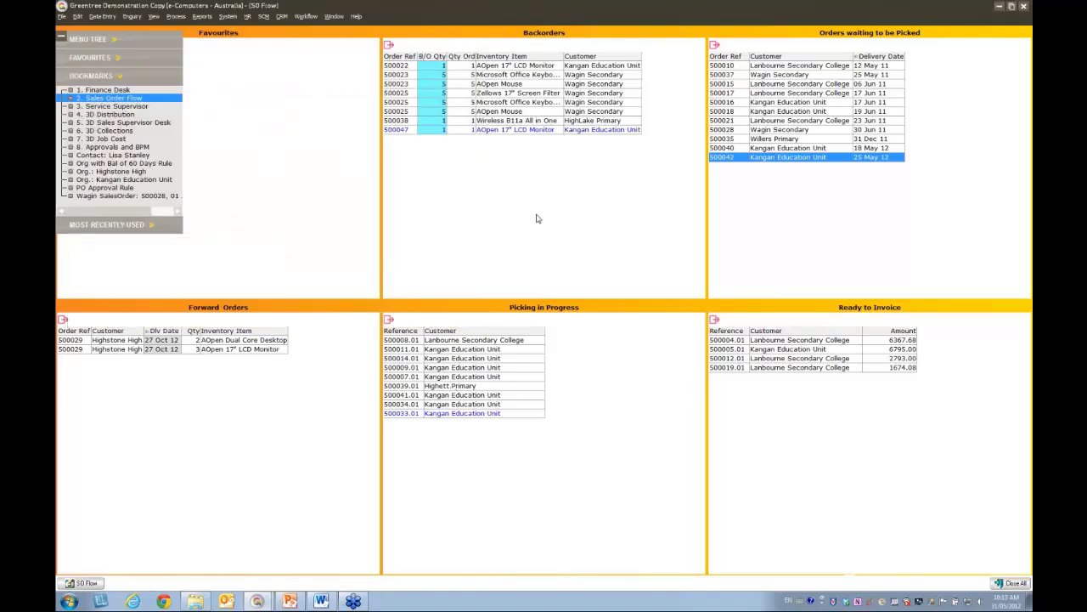
Open the '3. Service Supervisor' desk and view the details of service planner bookings.
left_click(114, 107)
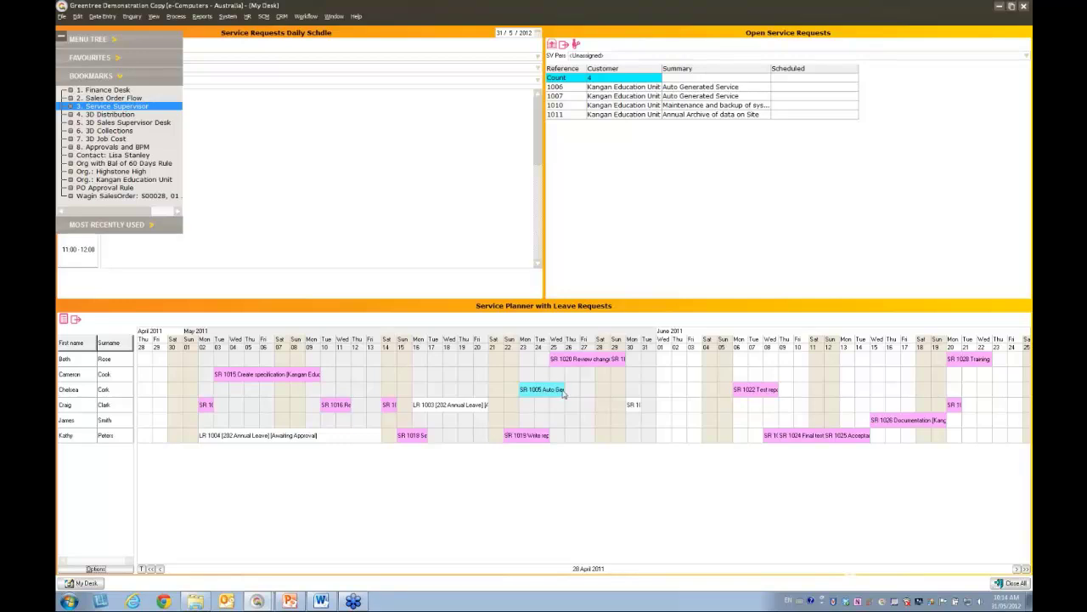
mouse_move(562, 393)
mouse_move(479, 414)
Drag request 1011 onto the fourth technician's row at Mon 06 June and lengthen it over more days.
left_click_drag(572, 117, 740, 407)
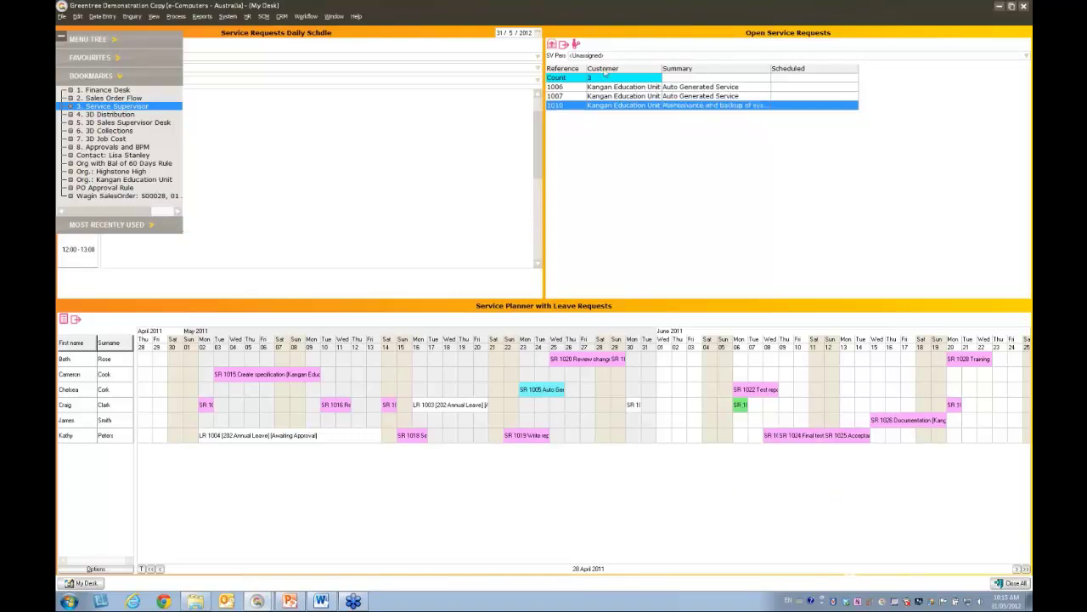
left_click(748, 411)
mouse_move(746, 404)
left_click_drag(746, 404, 781, 412)
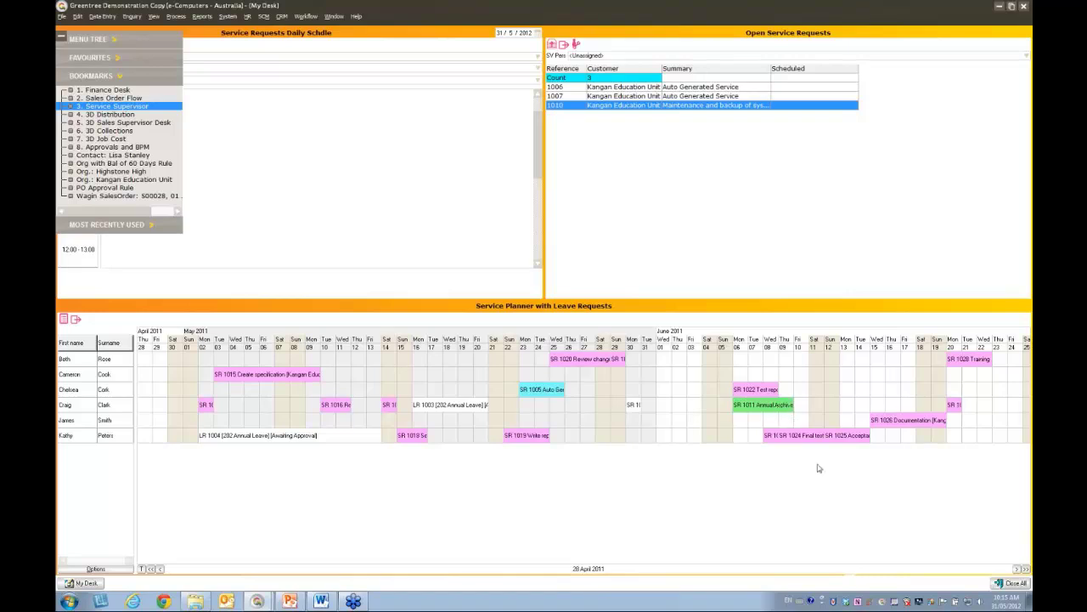
mouse_move(799, 456)
Select Tue 31 May to Wed 01 June in the fourth technician's planner row for annual leave.
left_click(637, 392)
left_click_drag(637, 391, 662, 393)
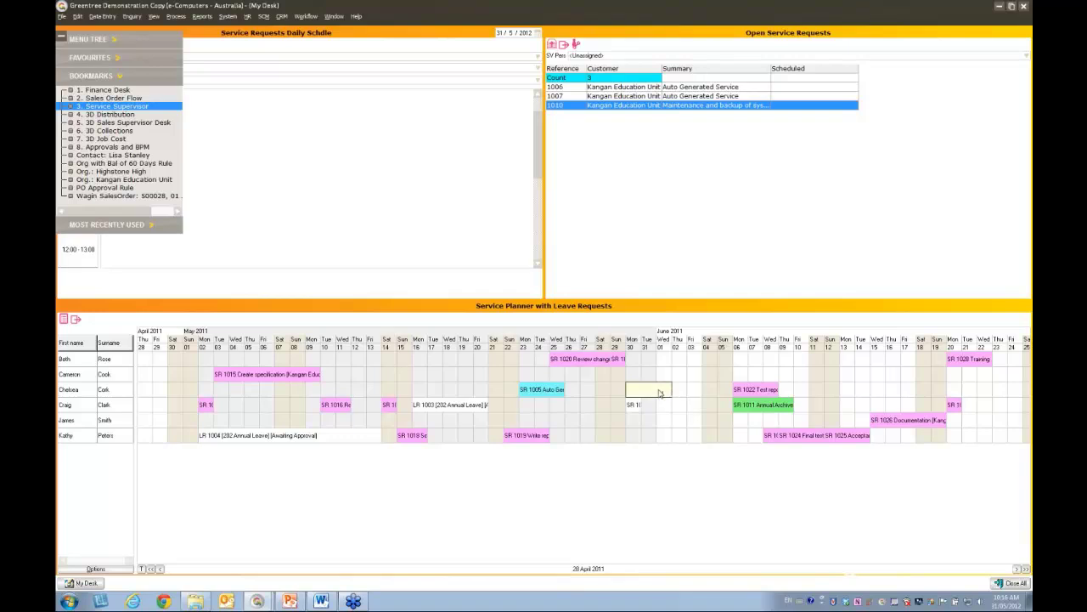
right_click(649, 391)
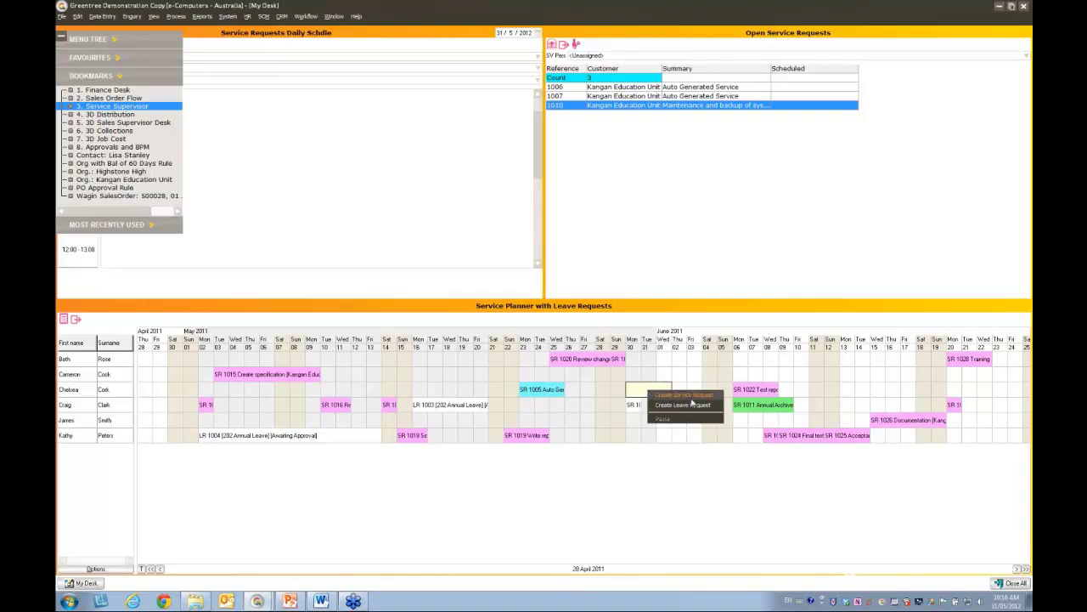
left_click(664, 435)
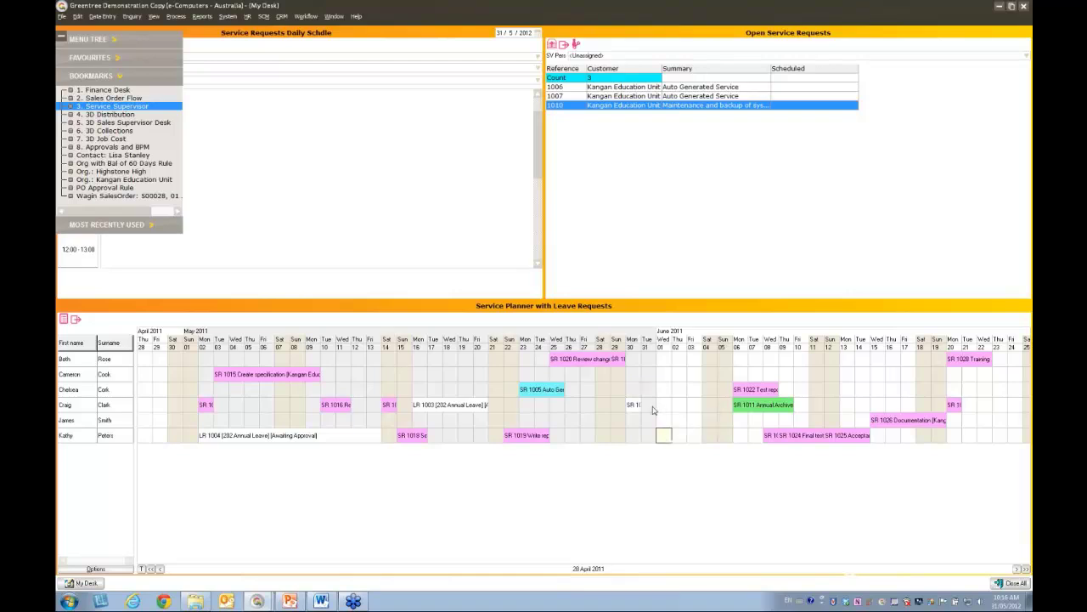
left_click(646, 407)
left_click_drag(647, 407, 668, 407)
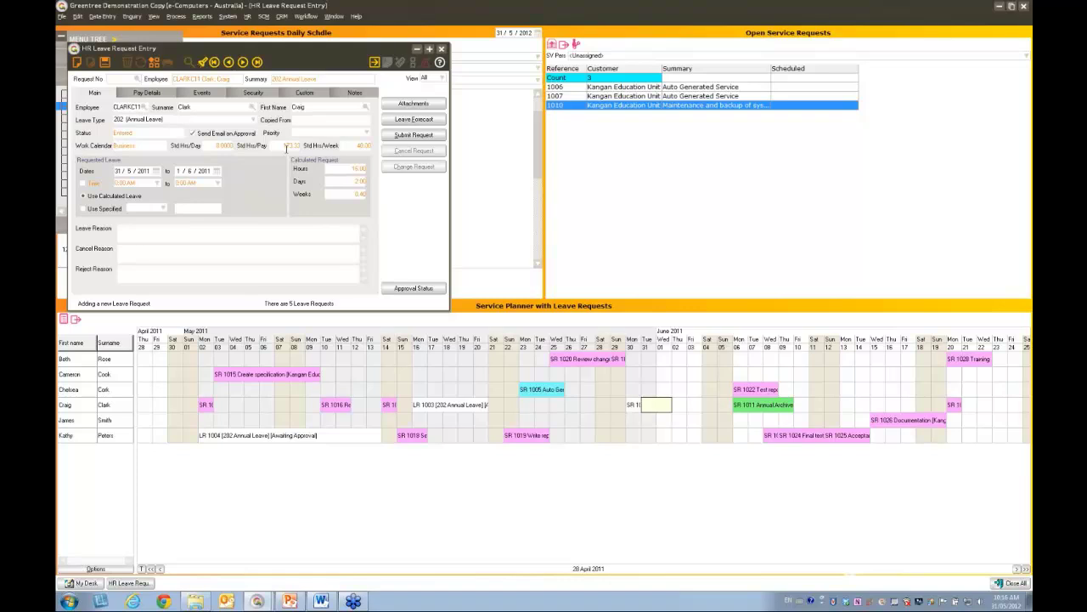
Save annual leave request LR 1006 for 31/5–1/6/2011 and close the entry form.
left_click(105, 63)
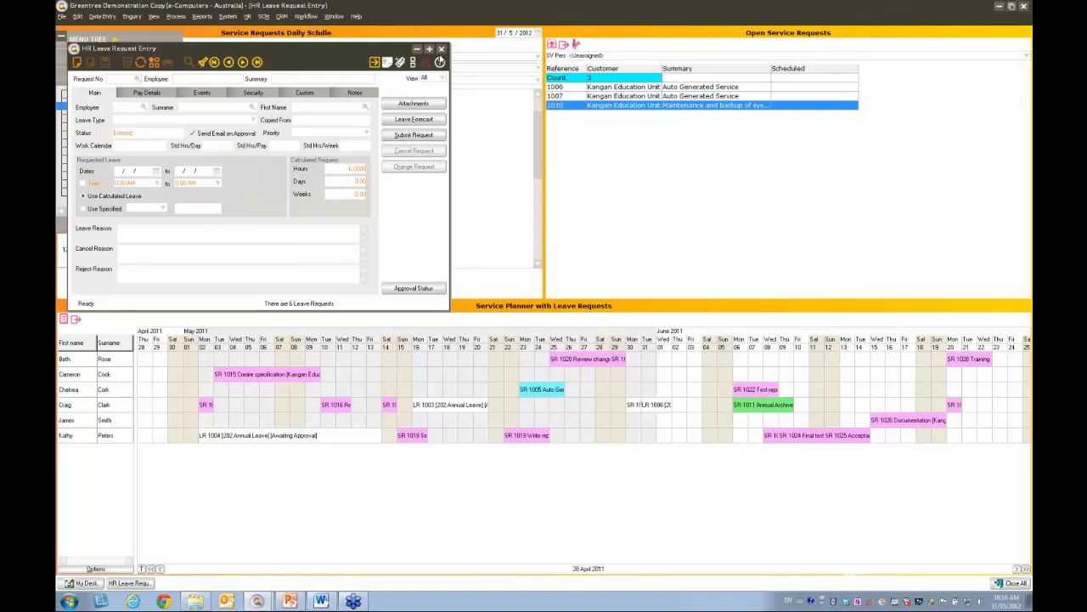
left_click(442, 50)
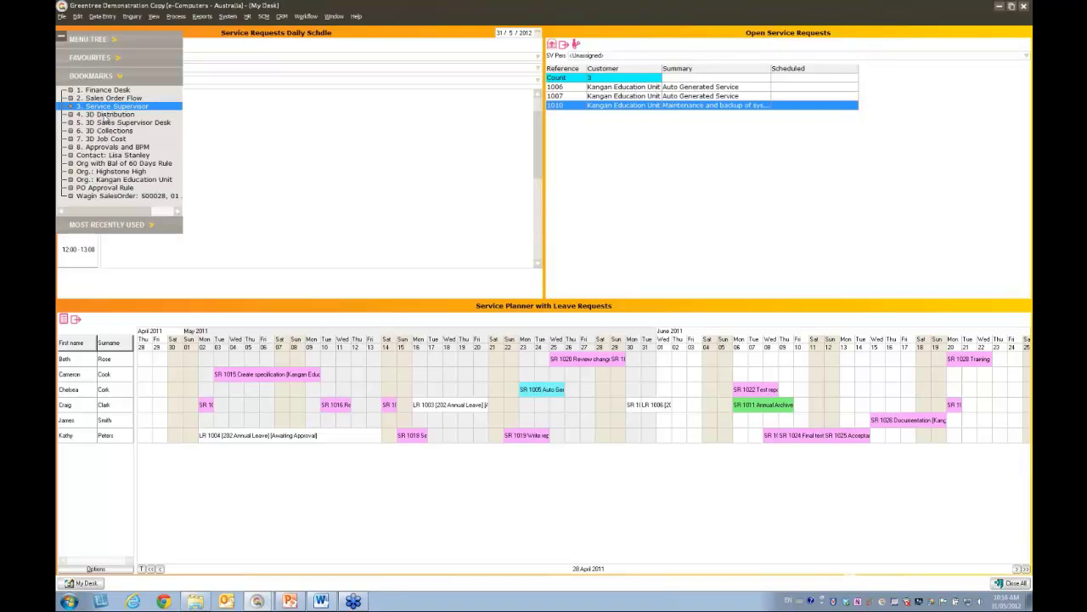
Open the '4. 3D Distribution' desk, hide the navigation tree, and refresh Orders waiting to be Picked.
double_click(104, 114)
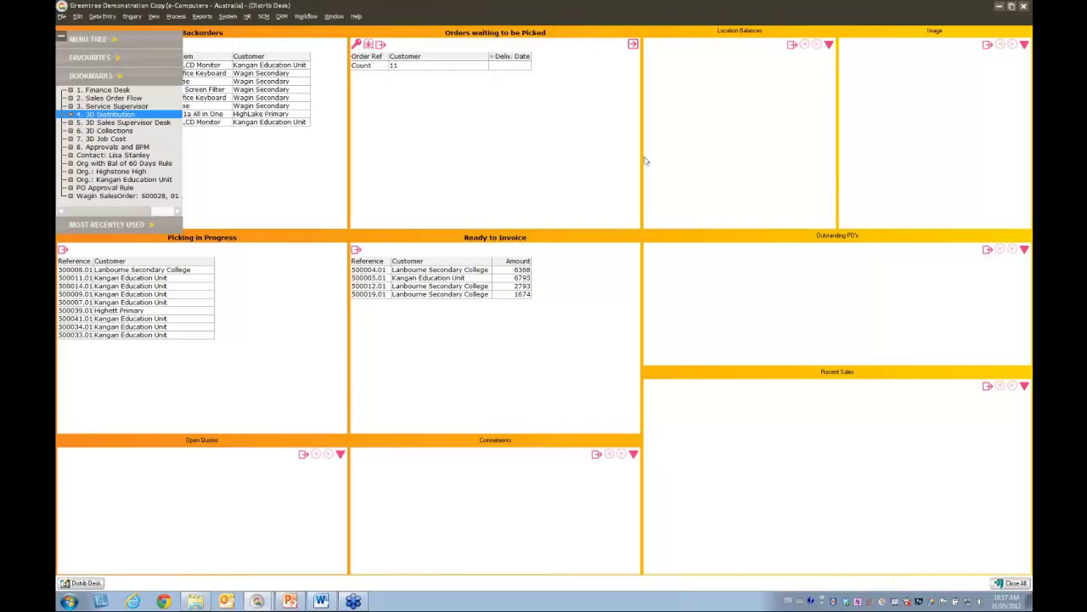
left_click(62, 40)
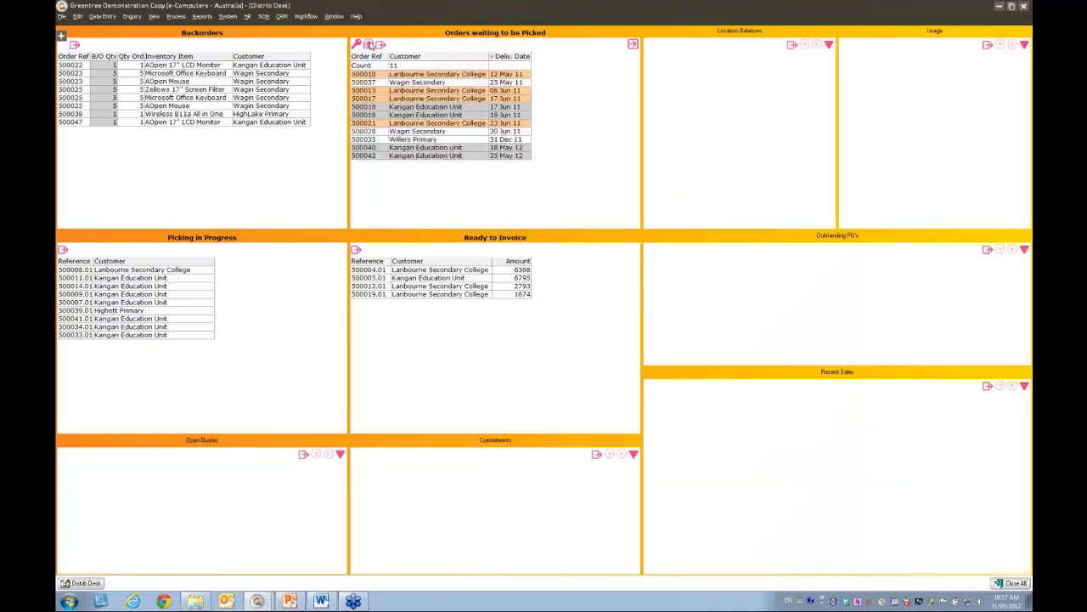
left_click(369, 44)
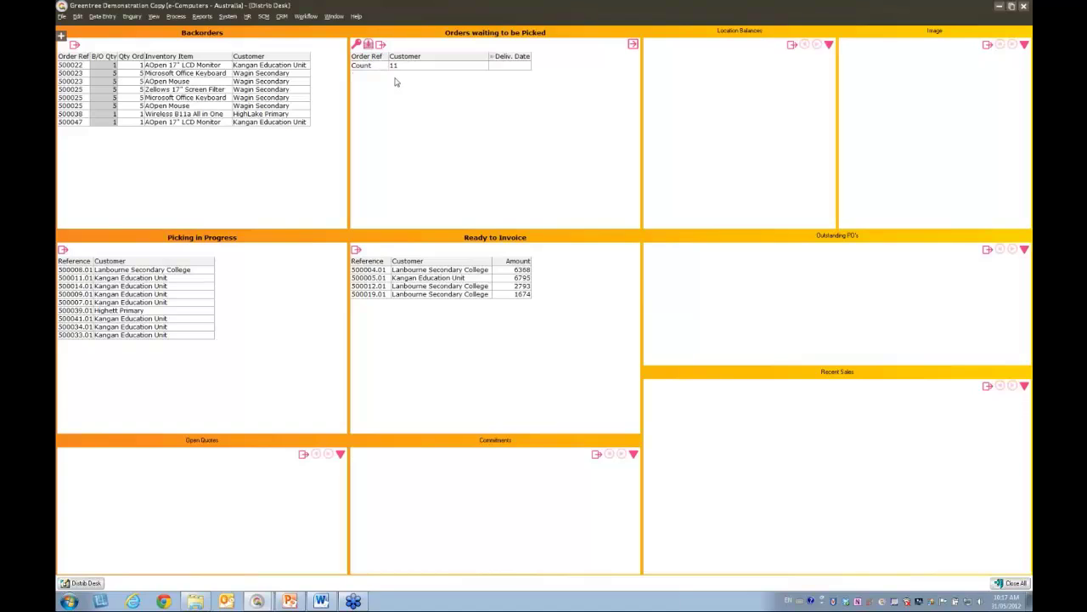
Pop out the Orders waiting to be Picked panel and show its priority-colour legend.
left_click(380, 44)
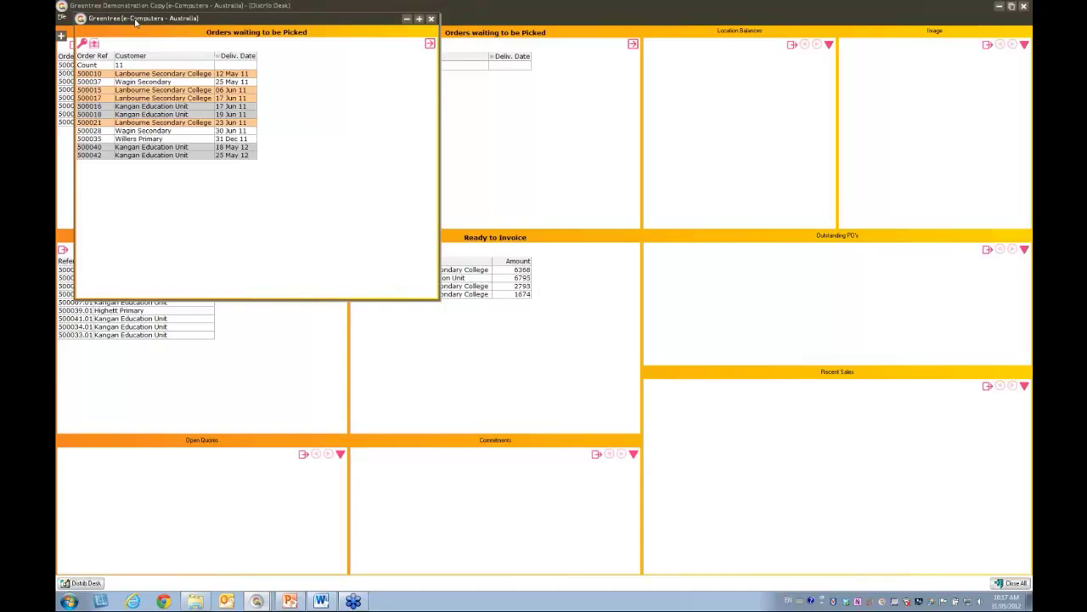
left_click_drag(135, 23, 586, 134)
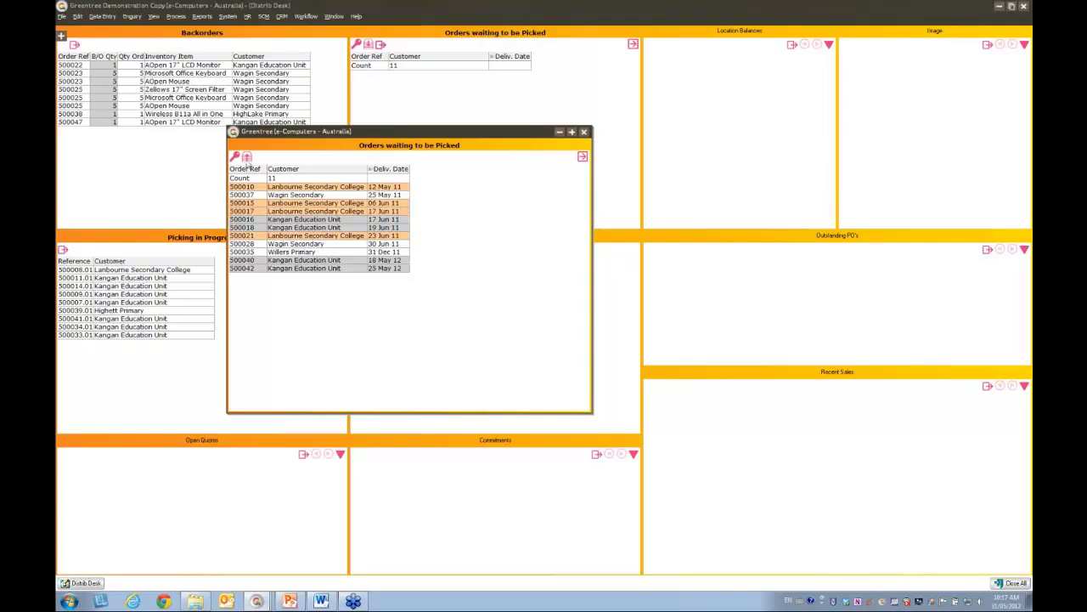
left_click(235, 157)
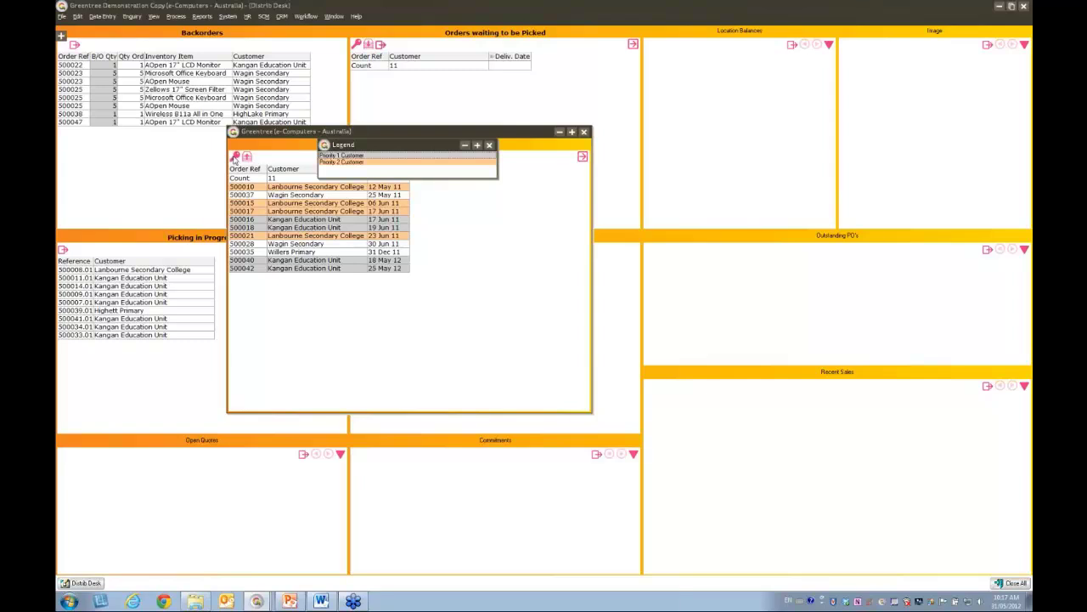
Close the legend and the popped-out orders window, then bring up the Menu Tree bookmarks.
left_click(489, 144)
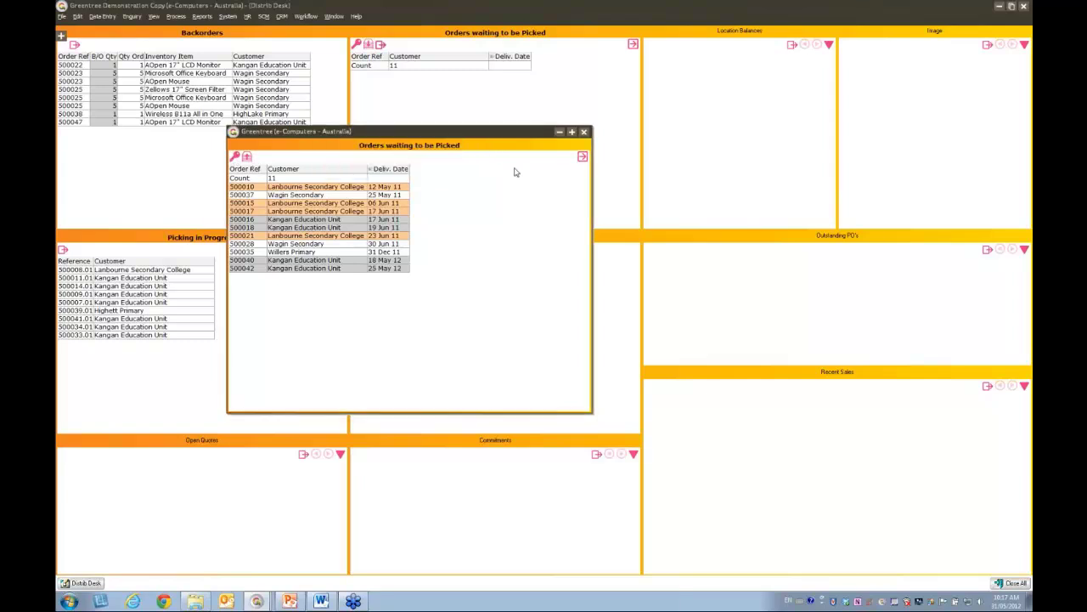
left_click(584, 134)
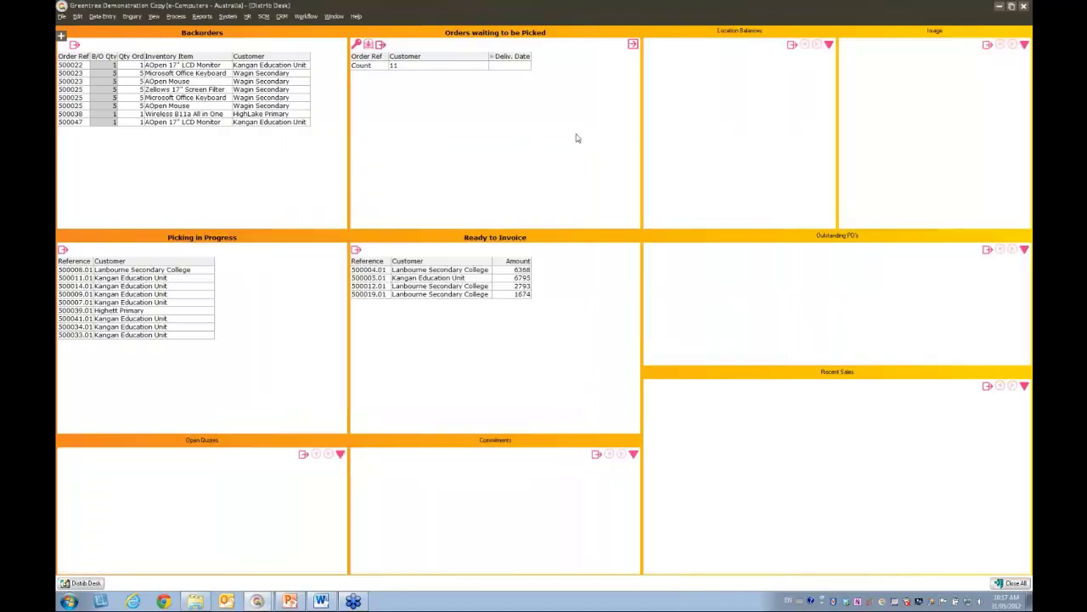
left_click(62, 39)
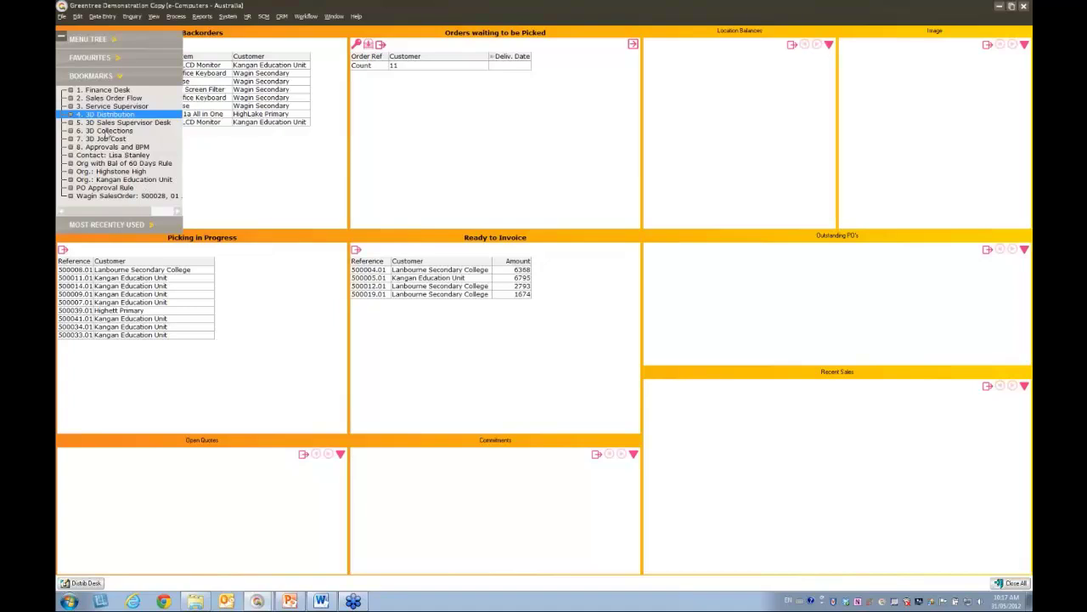
Start a sales order from Favourites for customer 1000, Kangan Education Unit.
left_click(99, 59)
left_click(101, 114)
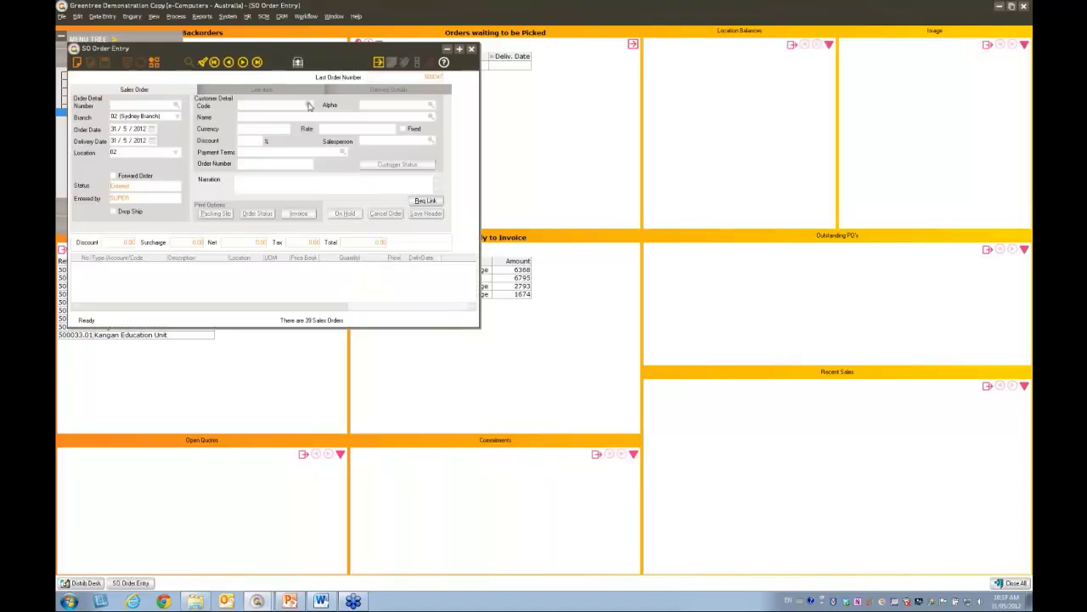
left_click(309, 105)
left_click(290, 145)
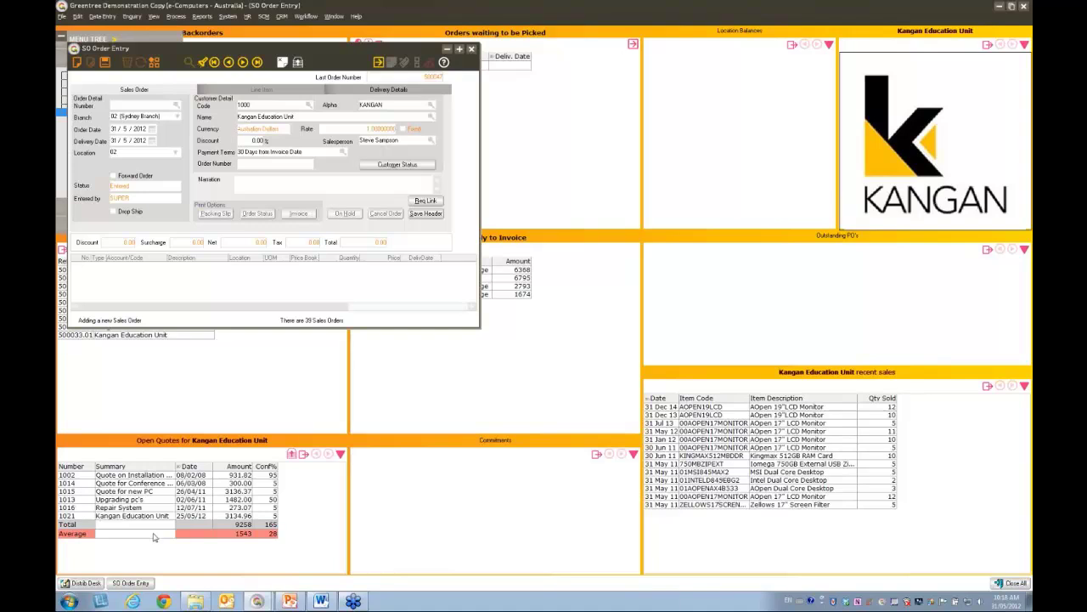
Save header 500048, add a 00AOPEN17MONITOR line, and open Wagin Secondary's committed order.
left_click(426, 214)
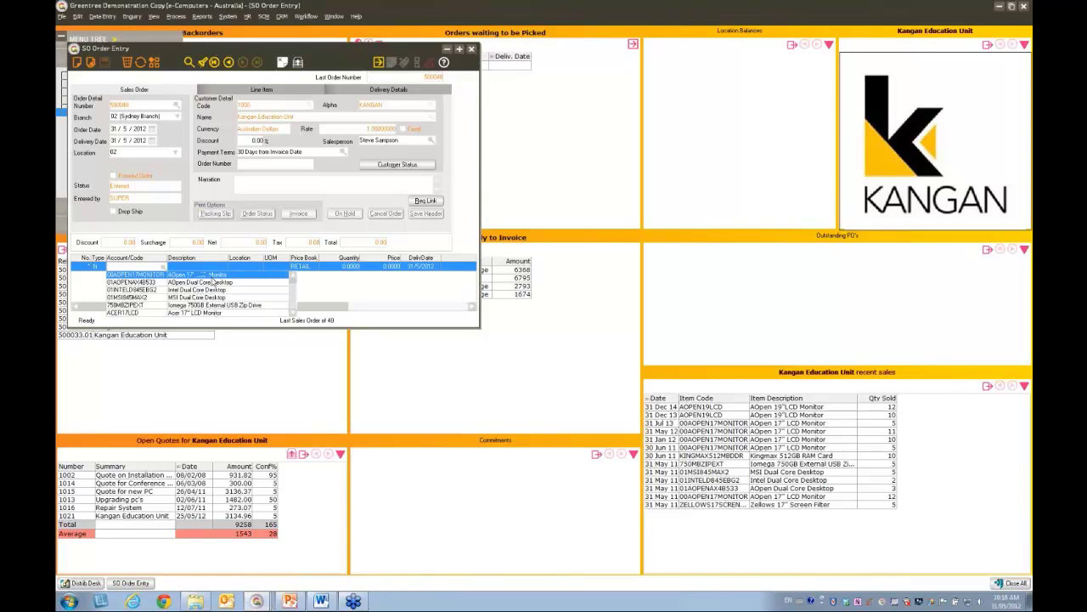
left_click(230, 275)
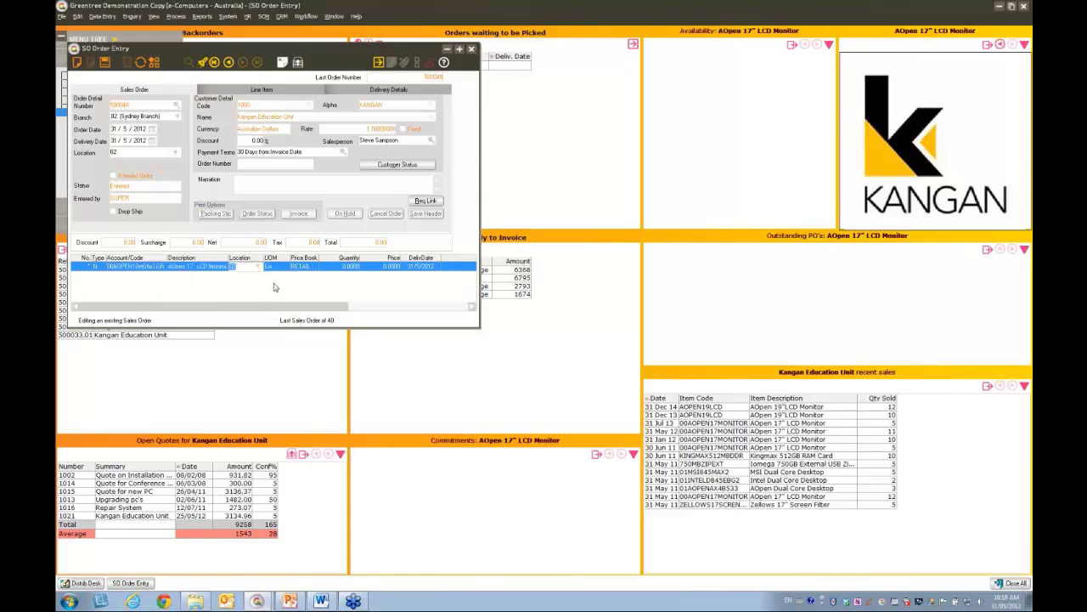
key("Tab")
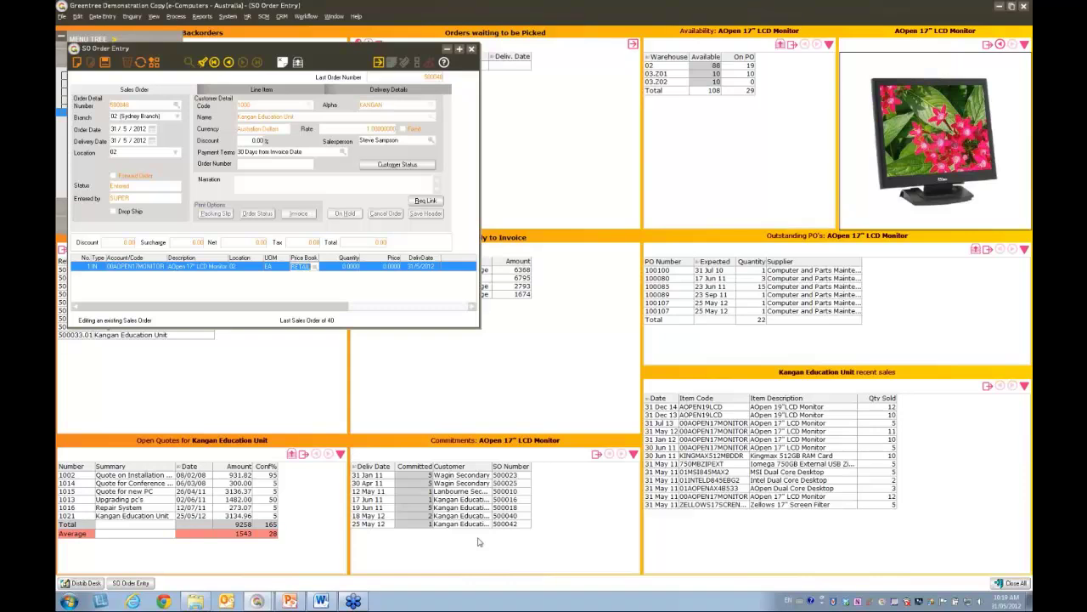
left_click(453, 478)
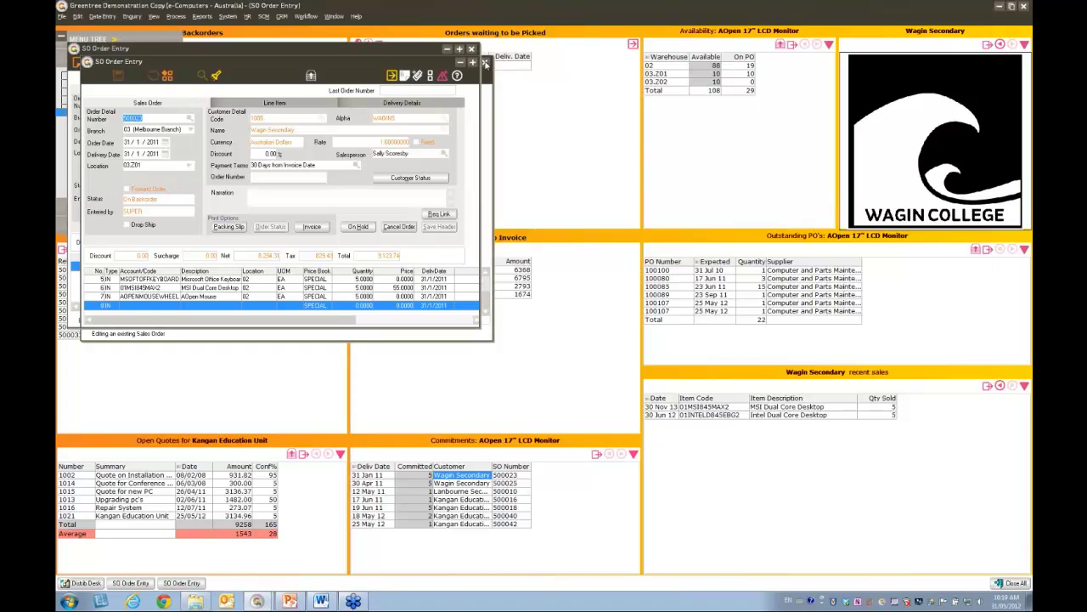
Close Wagin Secondary's order, save the monitor line at 1 unit for 673.72, and refresh recent sales.
left_click(485, 63)
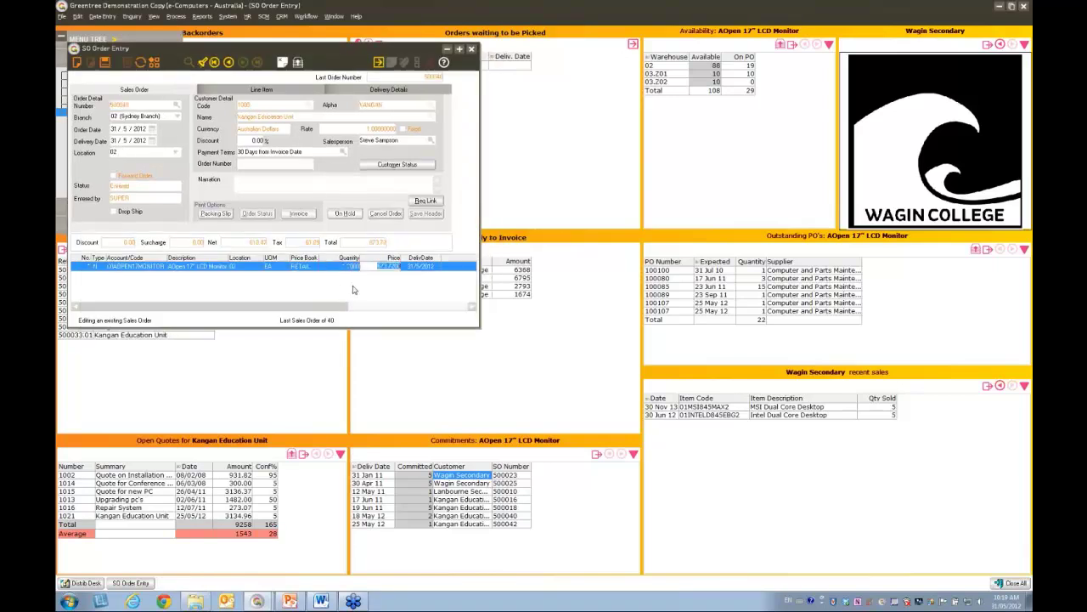
key("Tab")
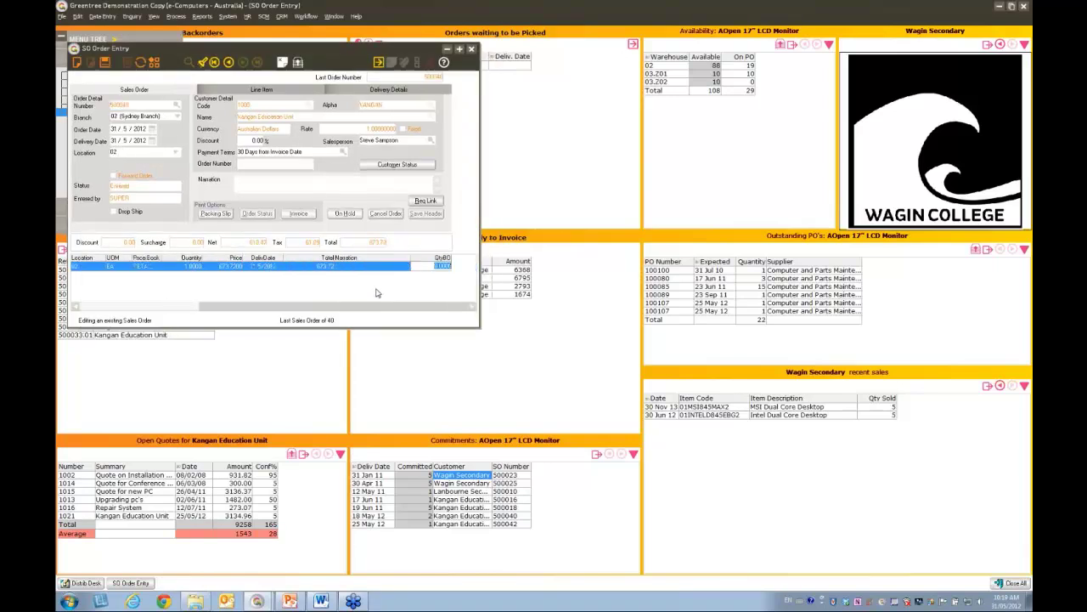
key("Return")
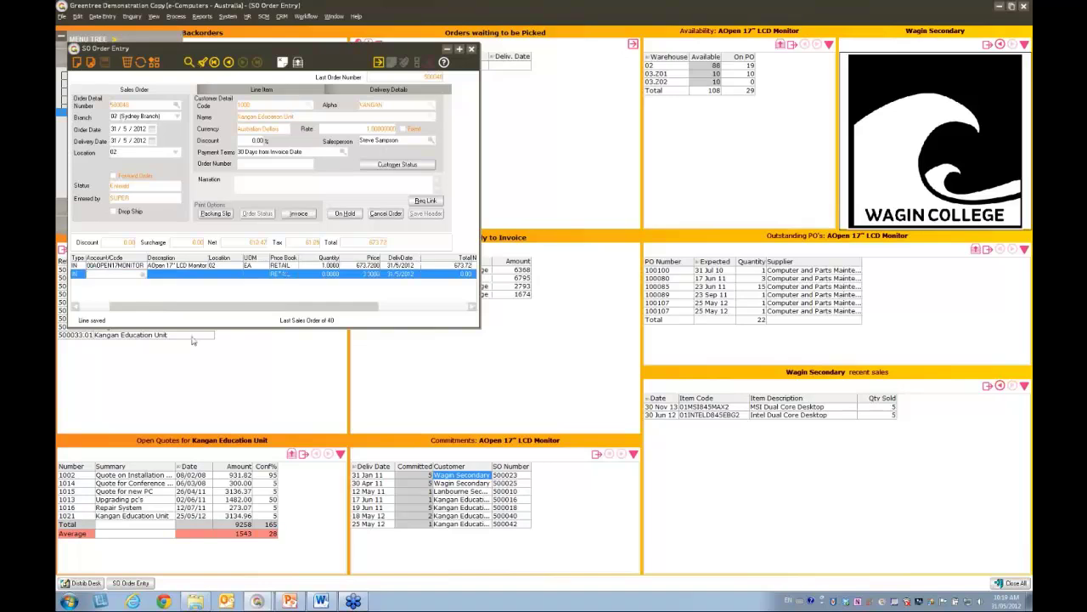
left_click(1001, 386)
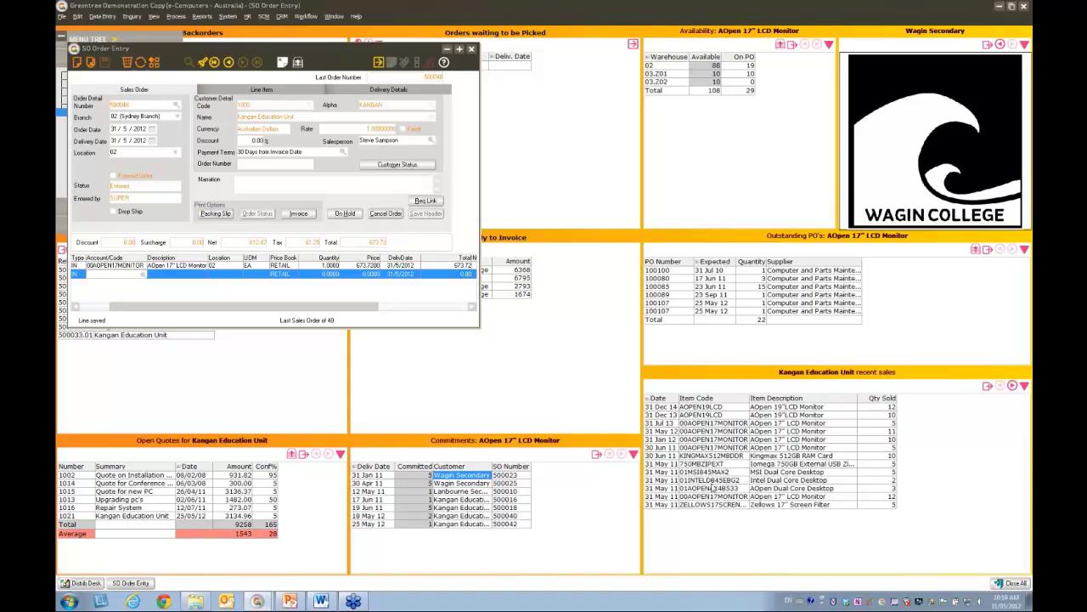
Add a line of 2 Intel Dual Core Desktops from recent sales, accepting the margin warning.
left_click_drag(712, 483, 121, 285)
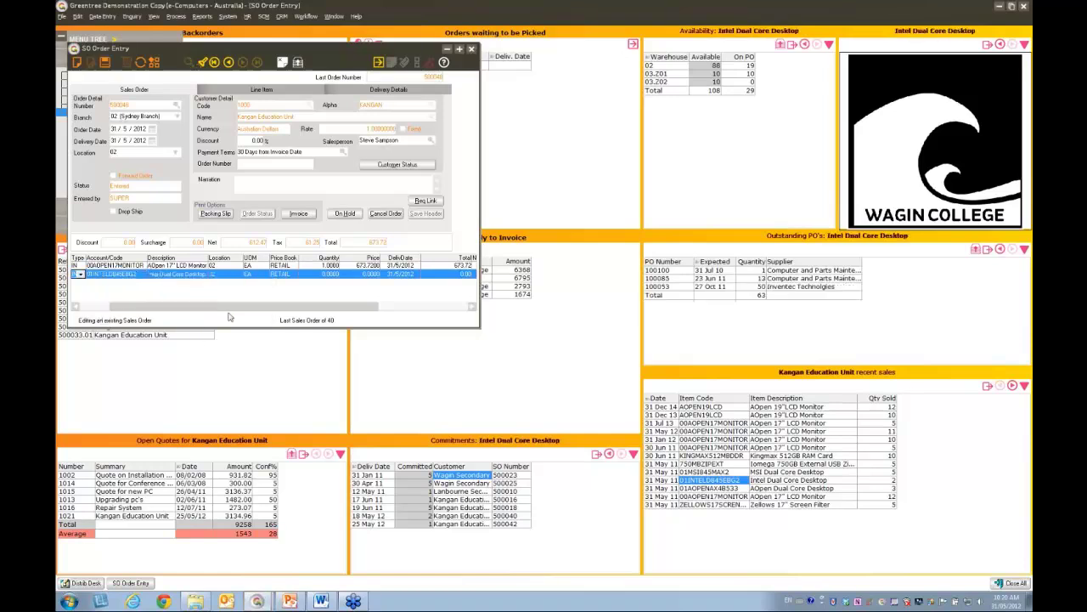
key("Tab")
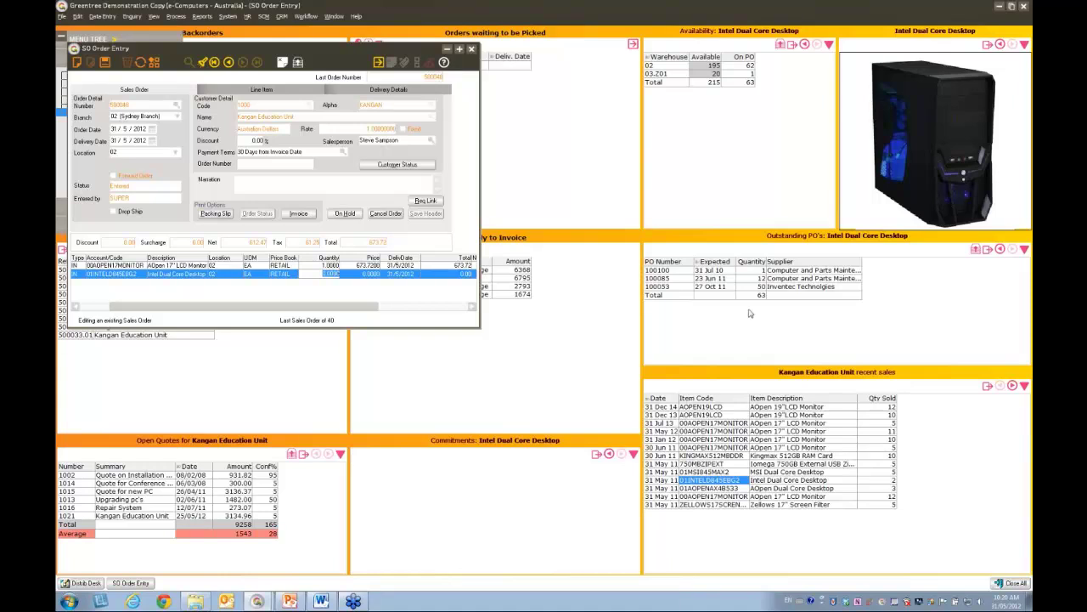
type("2")
key("Tab")
key("Tab")
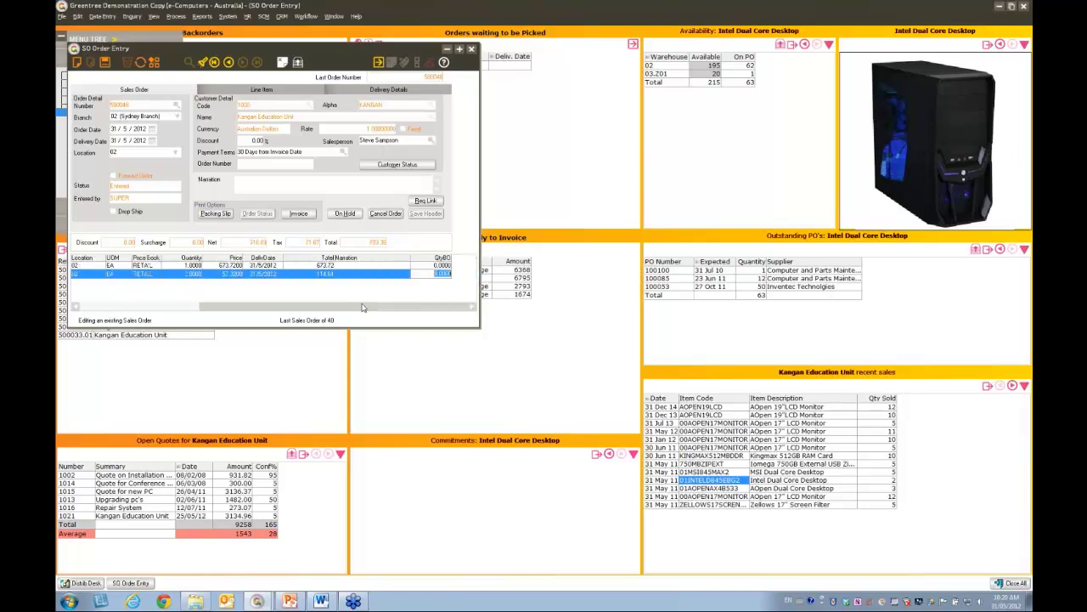
left_click(508, 310)
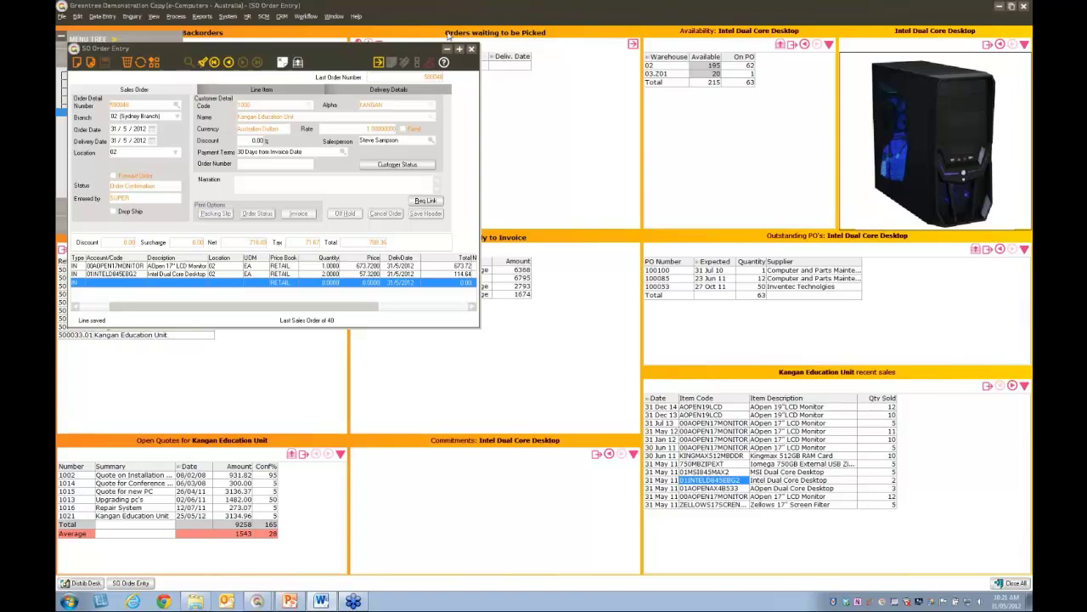
Close the sales order and open the 3D Sales Supervisor Desk from Bookmarks.
left_click(472, 49)
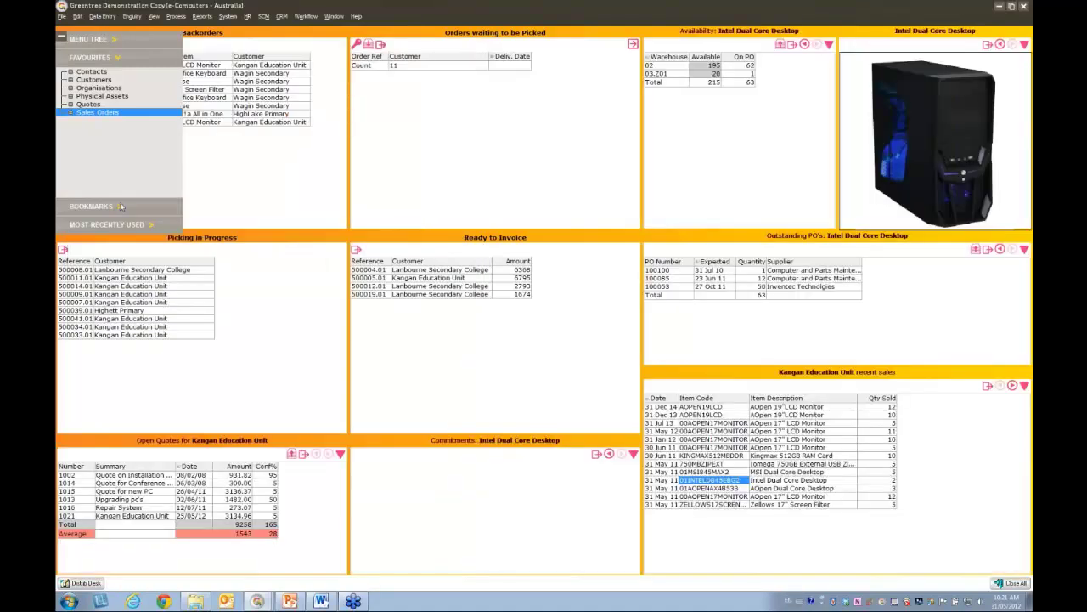
left_click(120, 206)
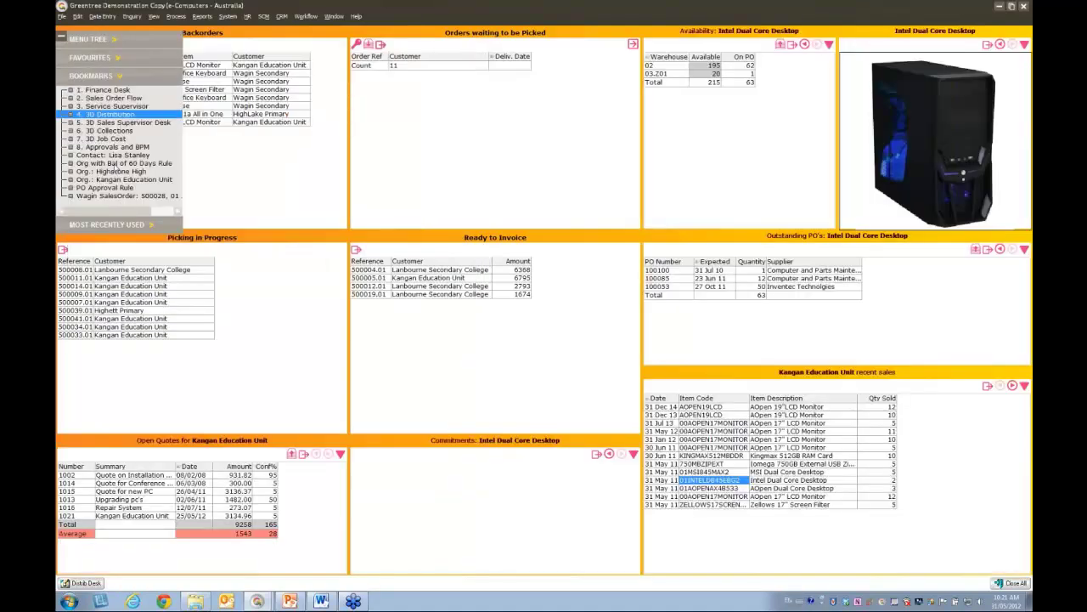
left_click(115, 123)
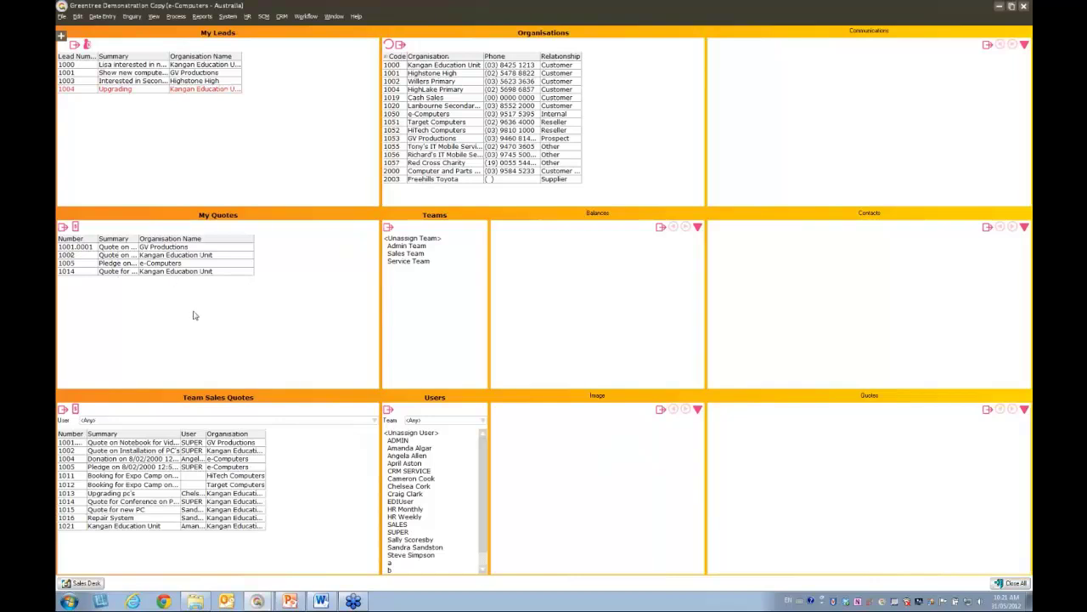
Filter team quotes by salesperson, then drag quote 1014 from My Quotes into Team Sales Quotes.
left_click(180, 420)
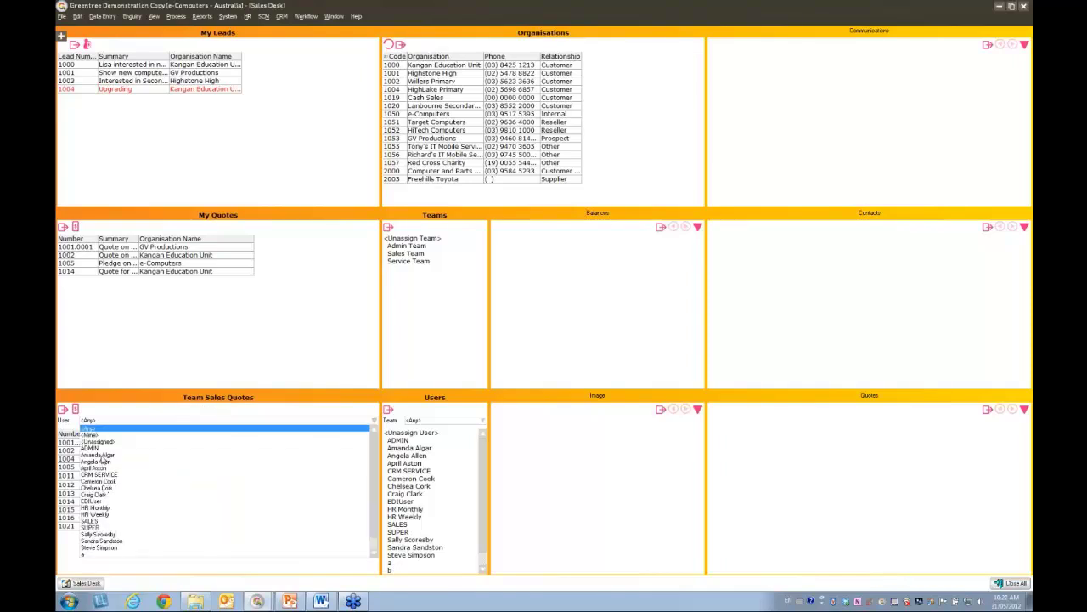
left_click(100, 456)
left_click(140, 425)
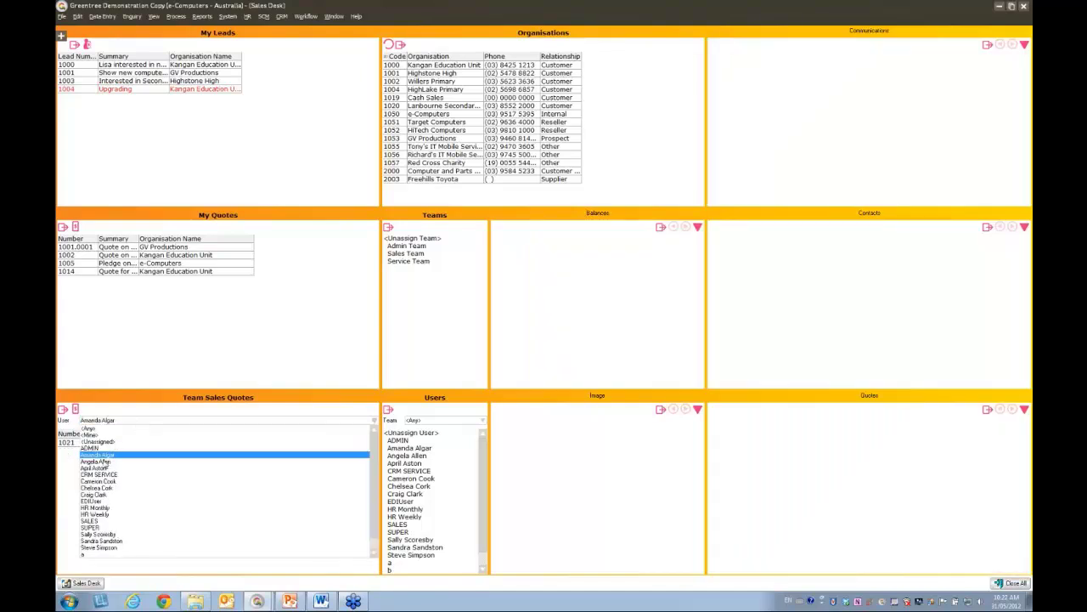
left_click(103, 461)
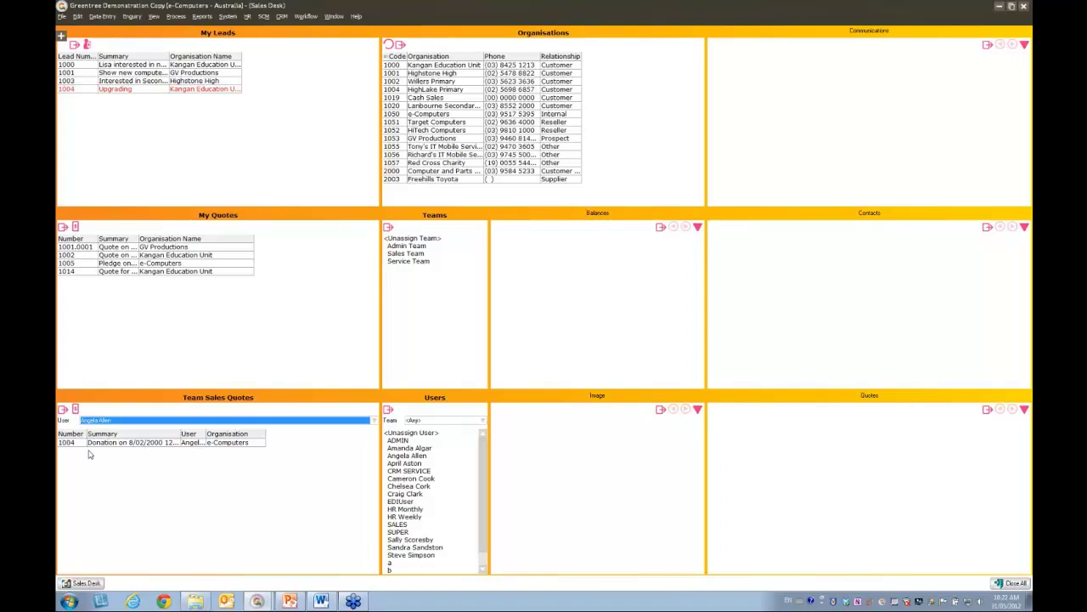
left_click(89, 271)
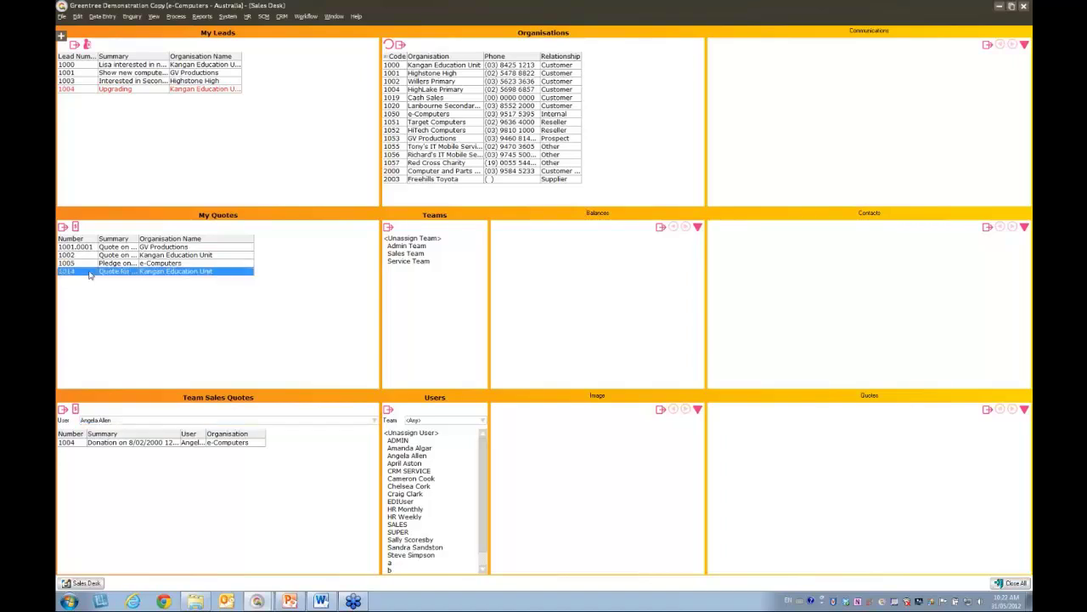
left_click_drag(106, 463, 106, 456)
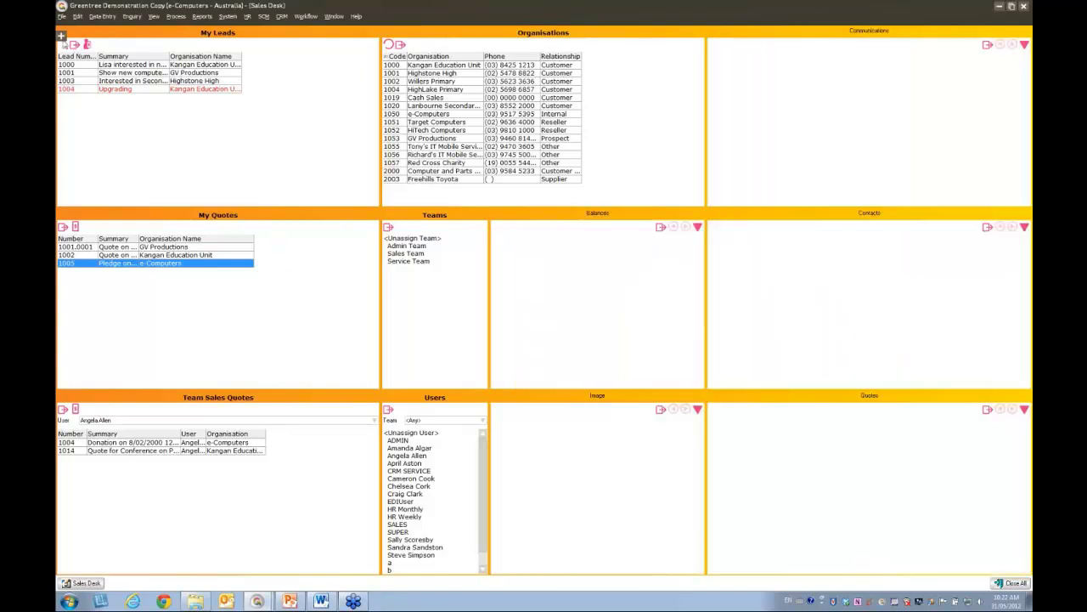
Load a Kangan Education Unit contact in Contact Maintenance, view another contact, then close it.
left_click(63, 41)
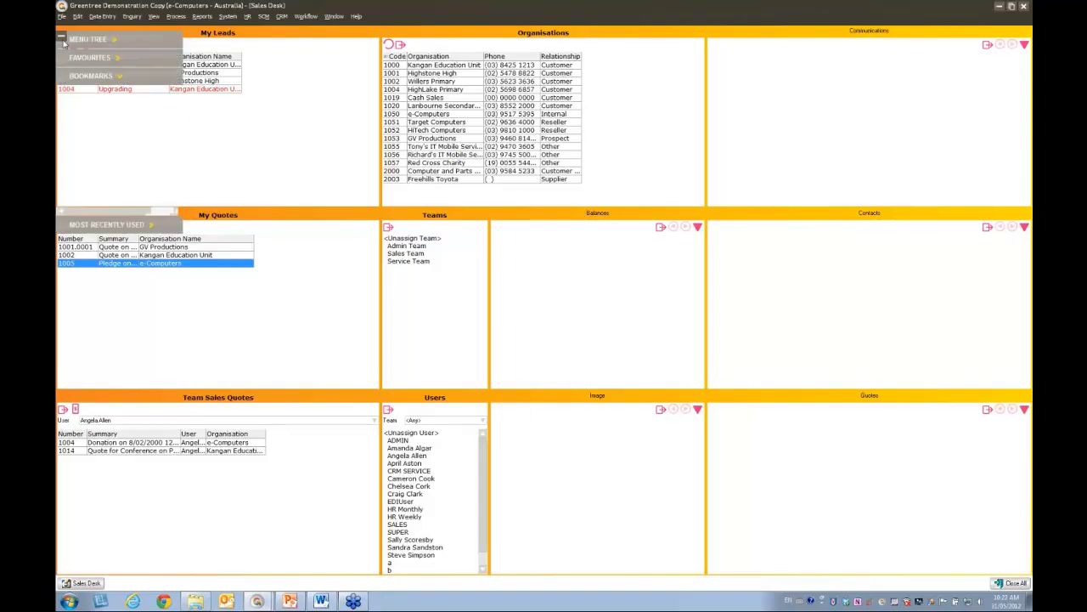
left_click(106, 58)
double_click(93, 73)
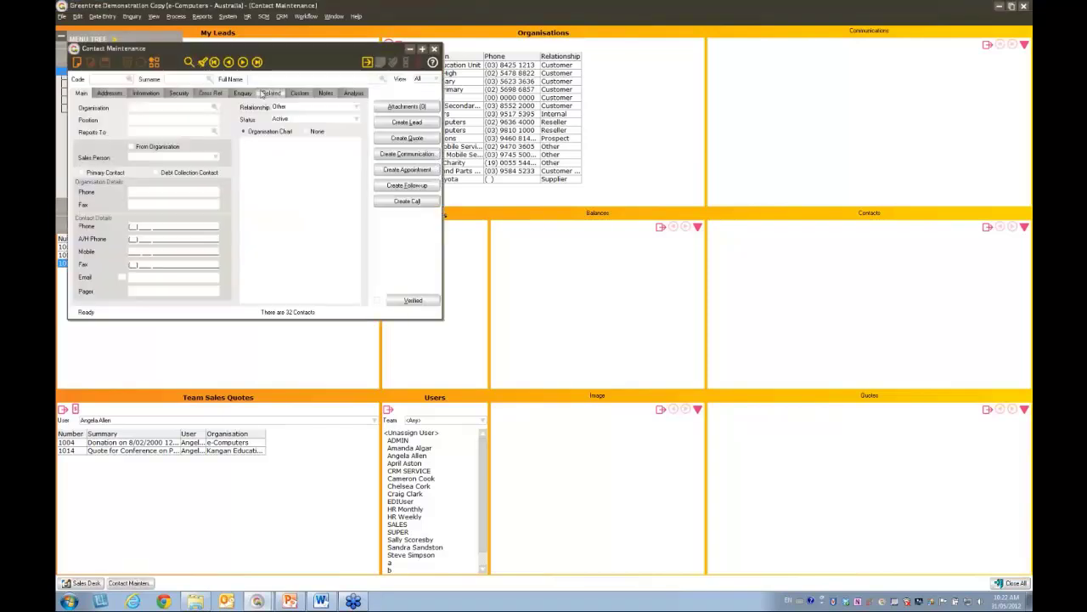
left_click(265, 95)
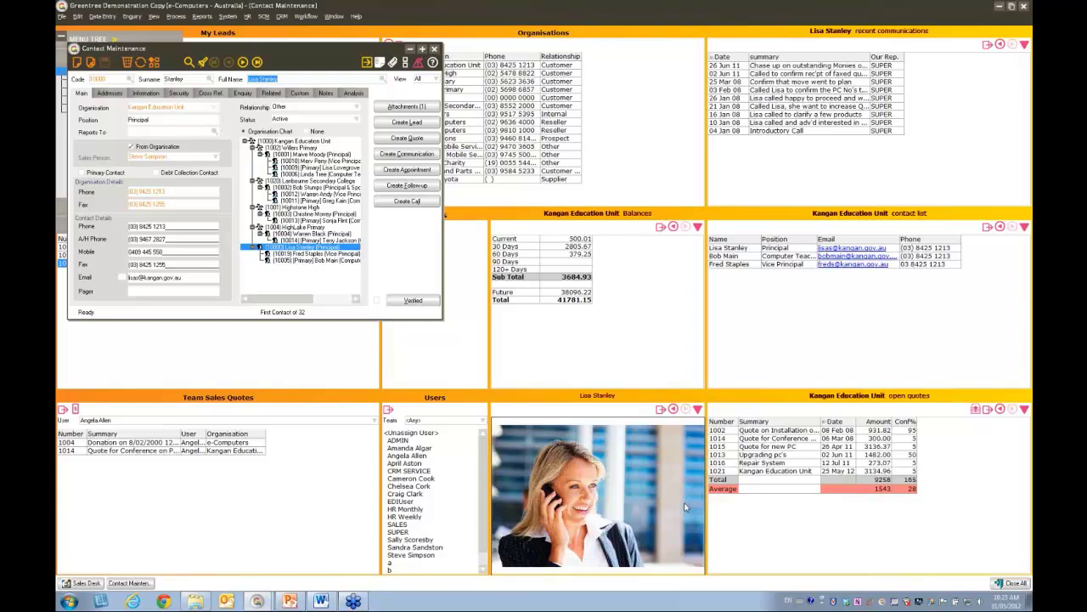
left_click(742, 258)
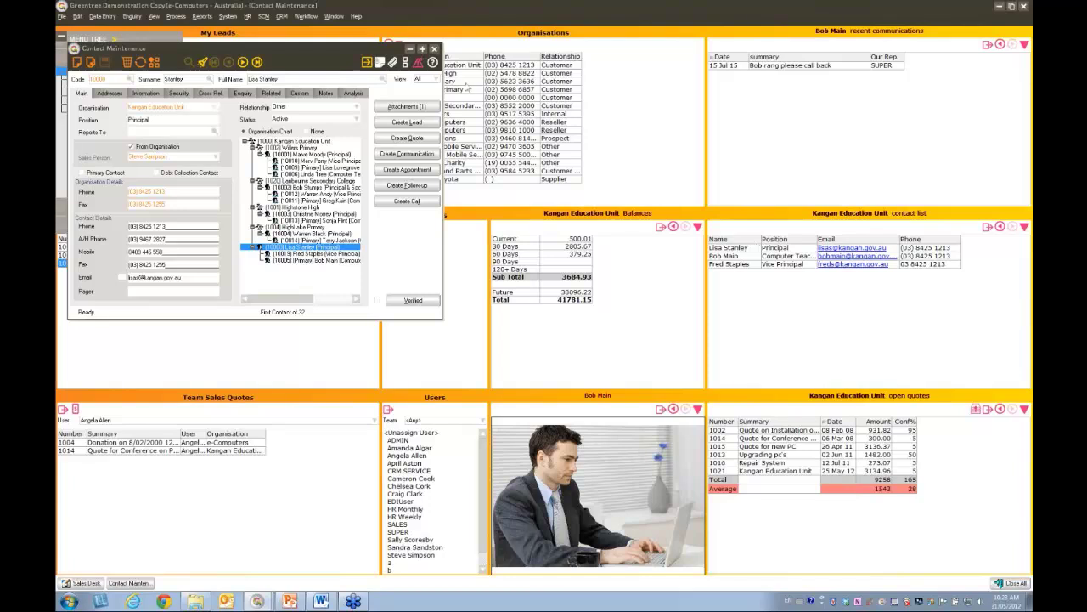
left_click(433, 49)
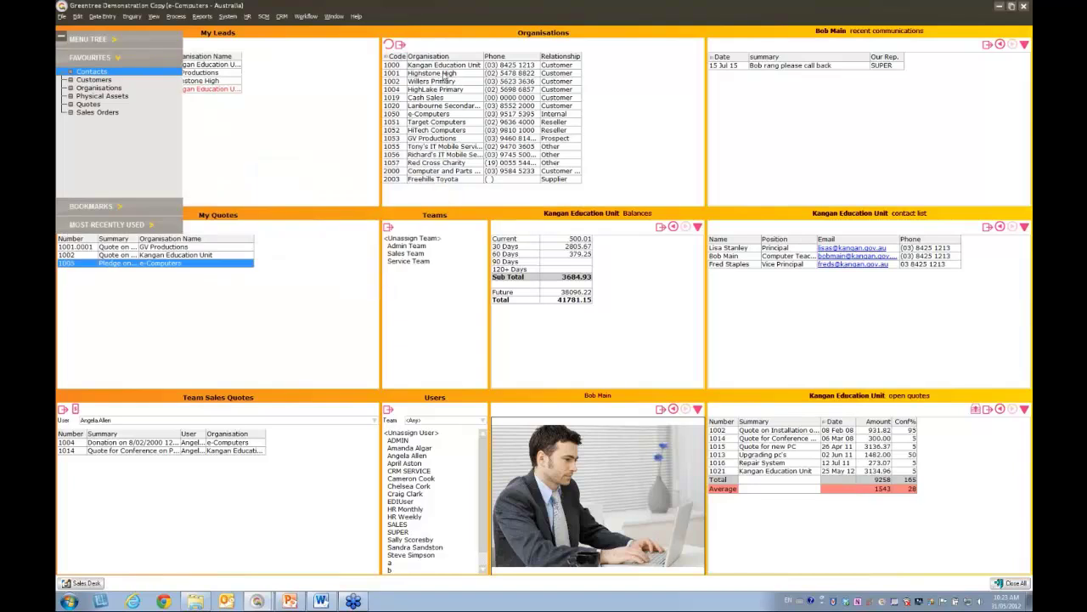
Review Highstone High, Willers Primary and Kangan details and Highstone's contacts, then show Bookmarks.
left_click(443, 74)
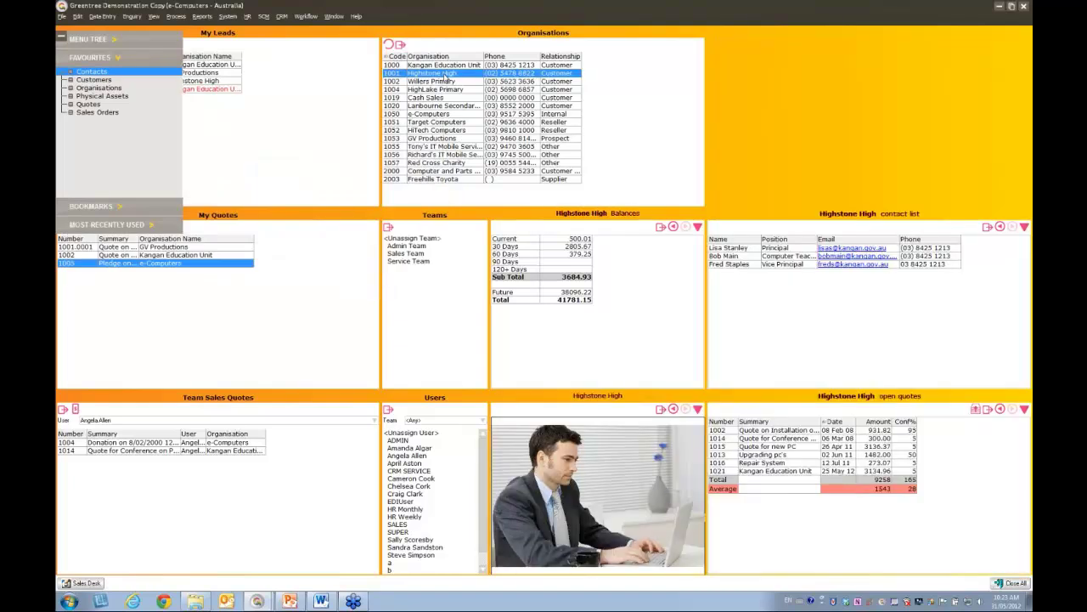
left_click(457, 81)
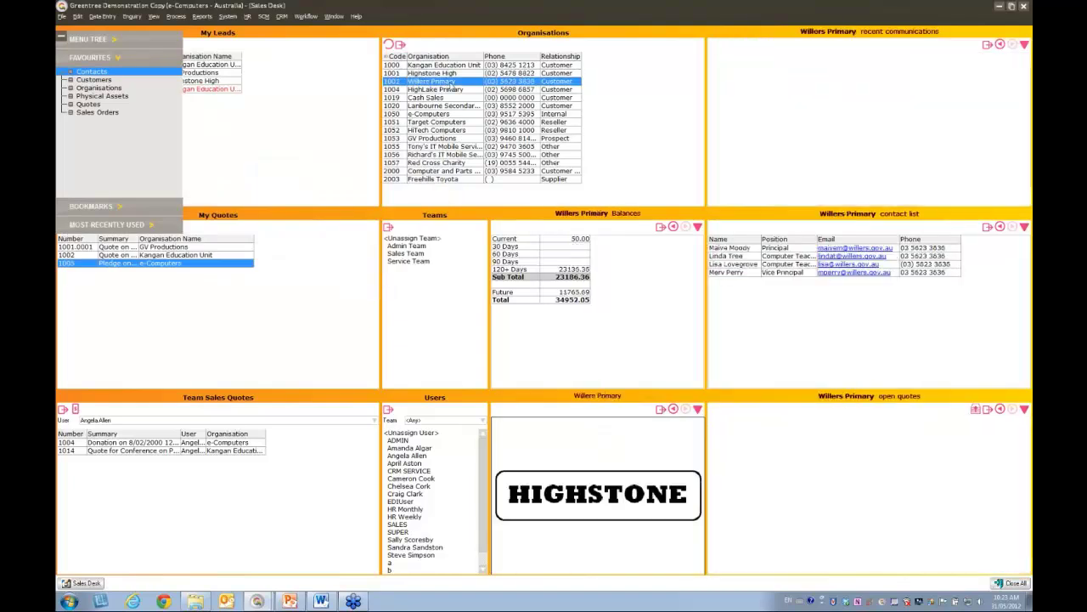
left_click(448, 66)
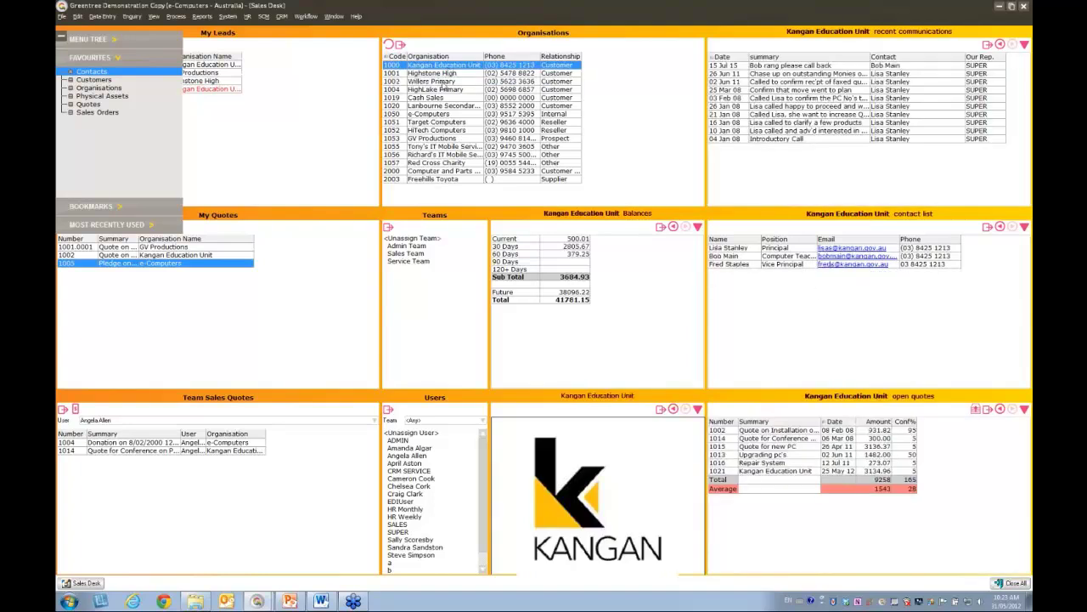
left_click(436, 74)
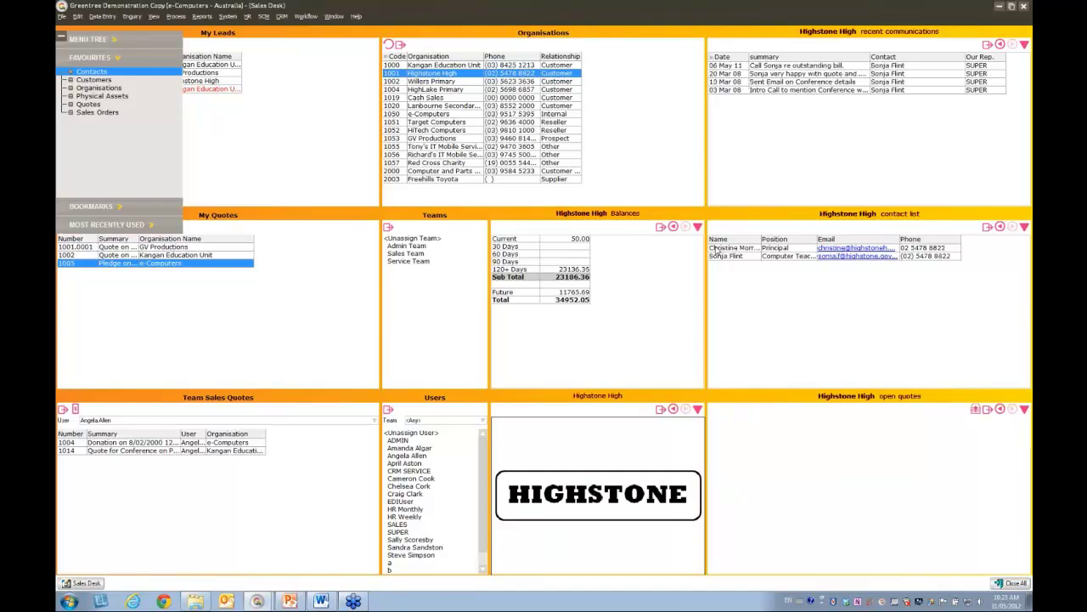
left_click(716, 248)
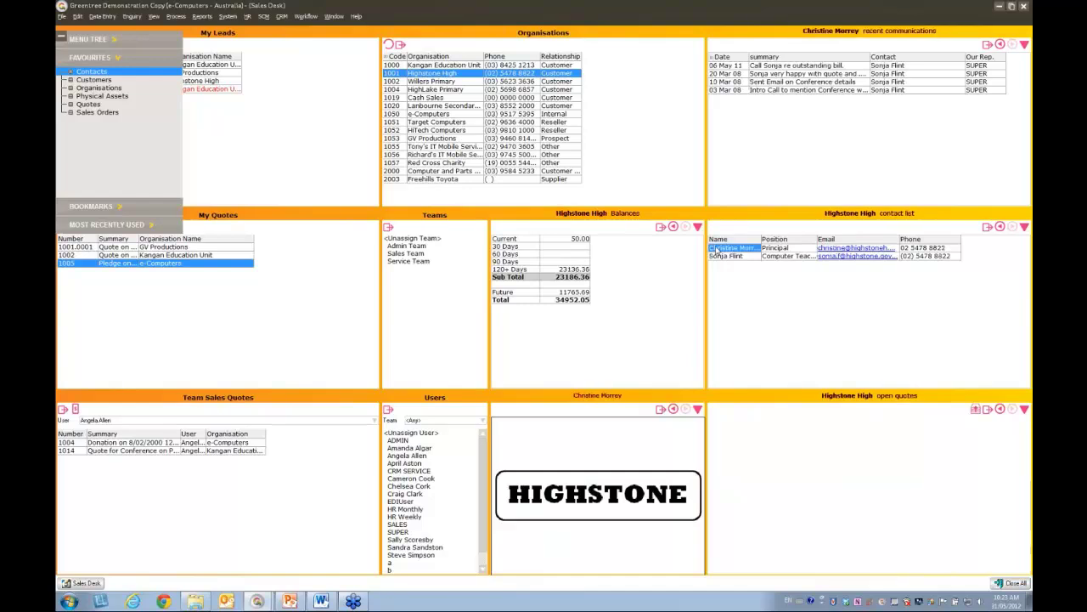
left_click(726, 256)
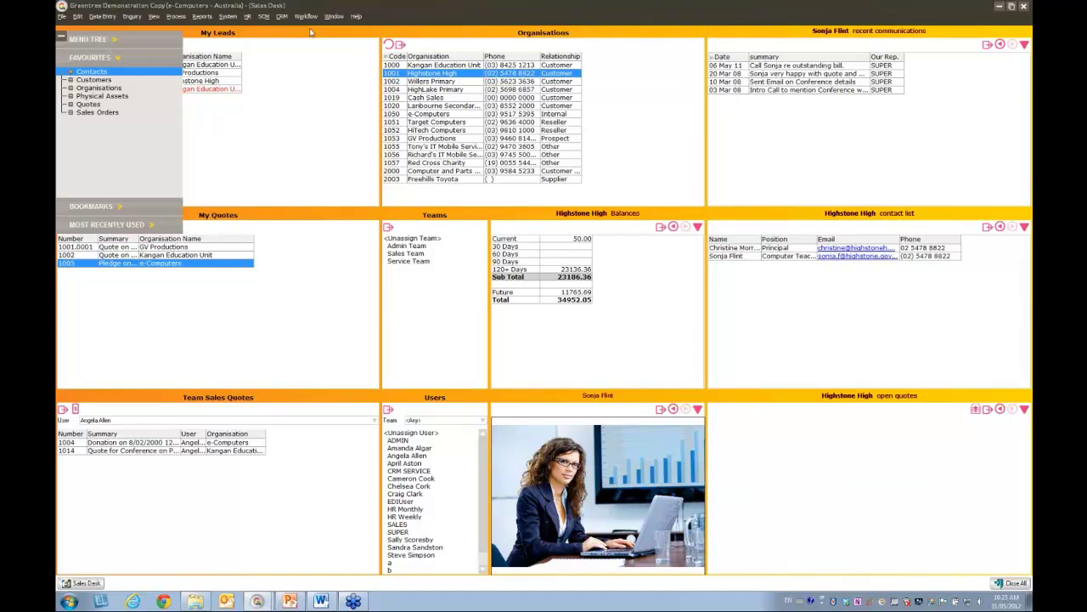
left_click(129, 209)
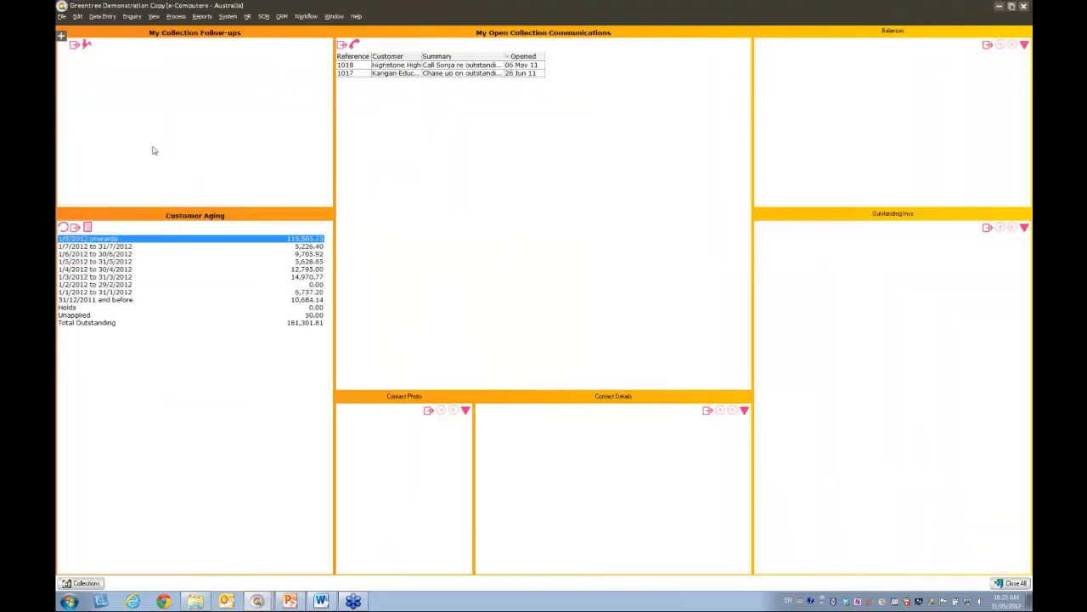
Review overdue balances for Highstone High (1018) and Kangan (1017), then switch to 3D Job Cost.
mouse_move(80, 55)
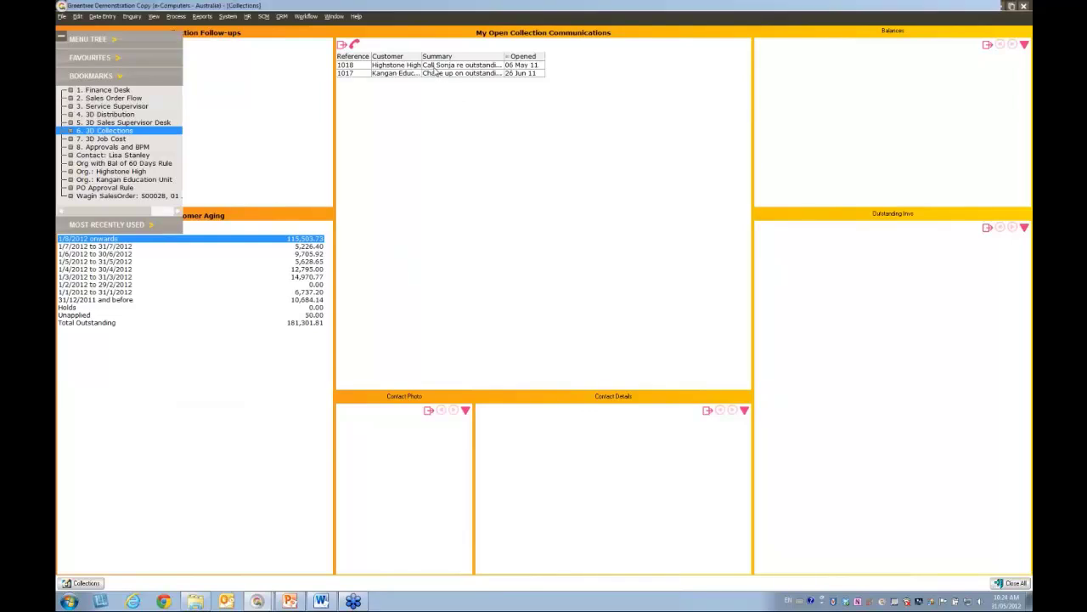
left_click(434, 68)
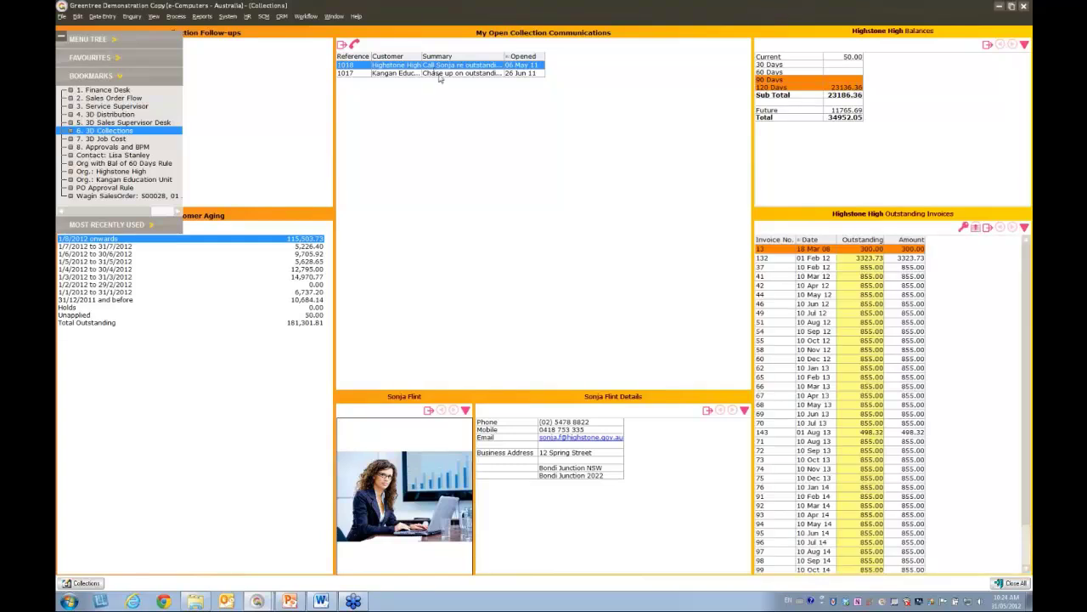
left_click(440, 74)
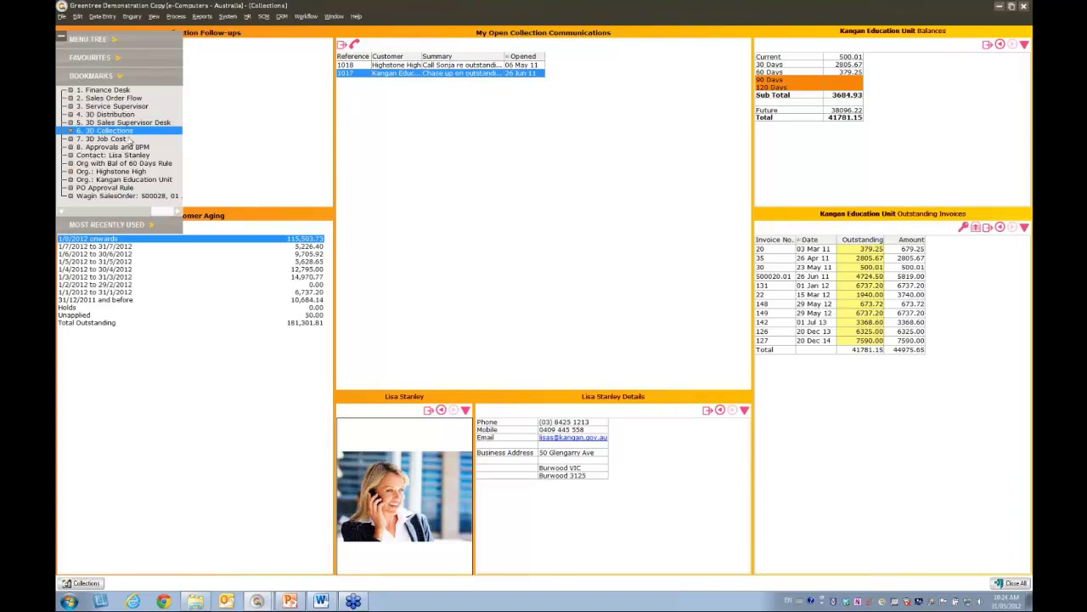
left_click(119, 140)
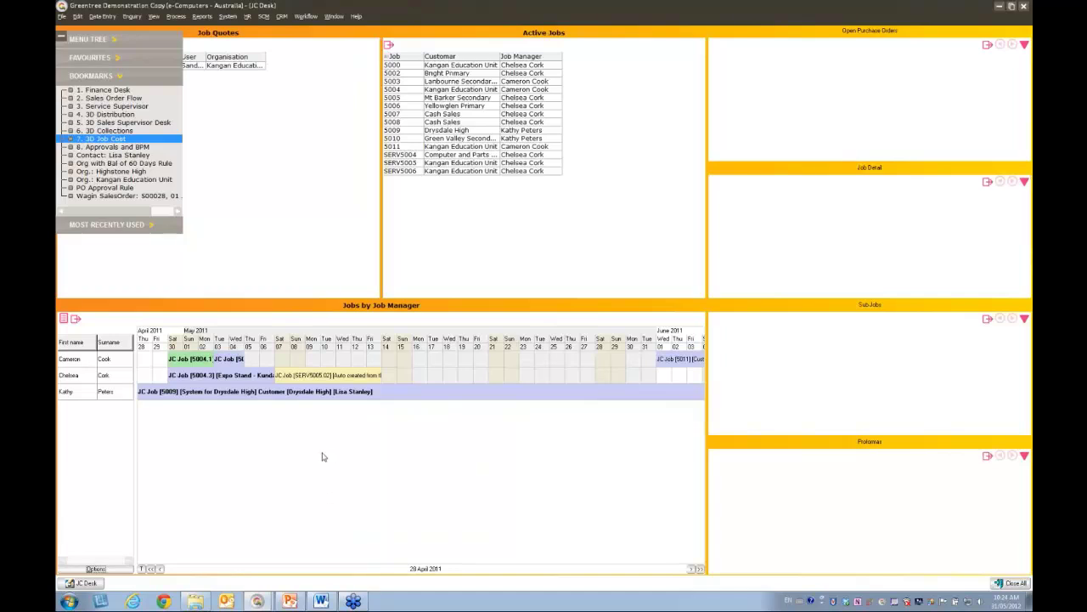
Inspect jobs 5000, 5004 and sub job 5004.3, ending on job 5002 for Bright Primary.
left_click(407, 66)
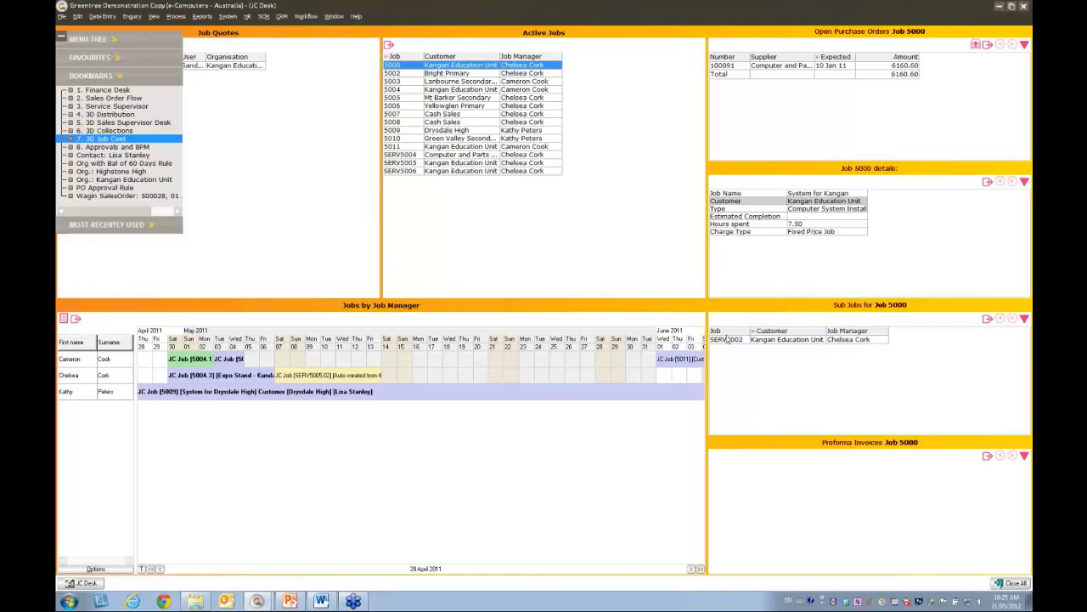
left_click(412, 91)
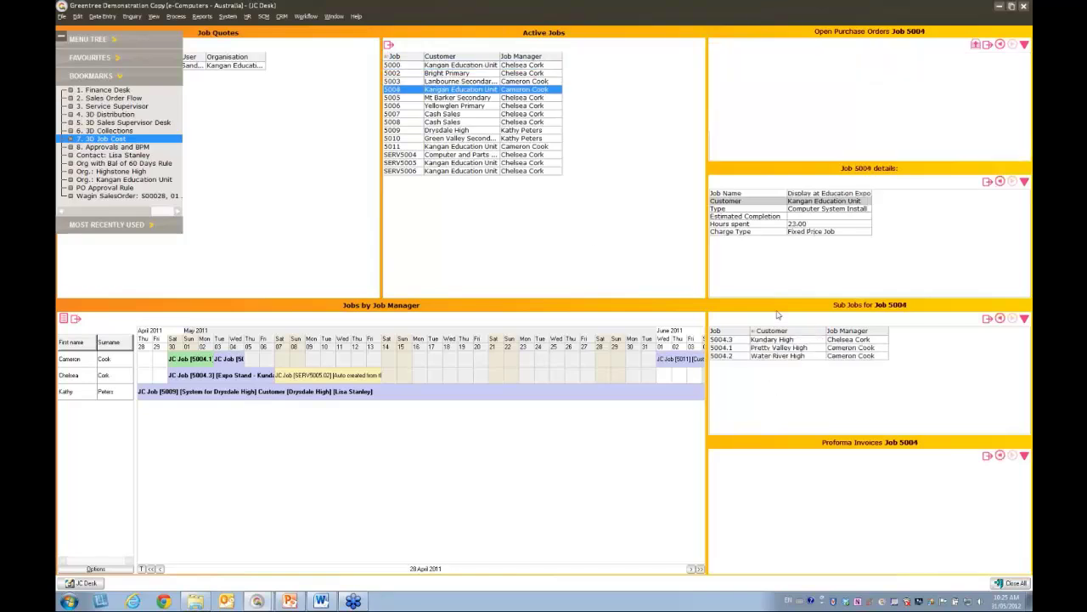
left_click(735, 341)
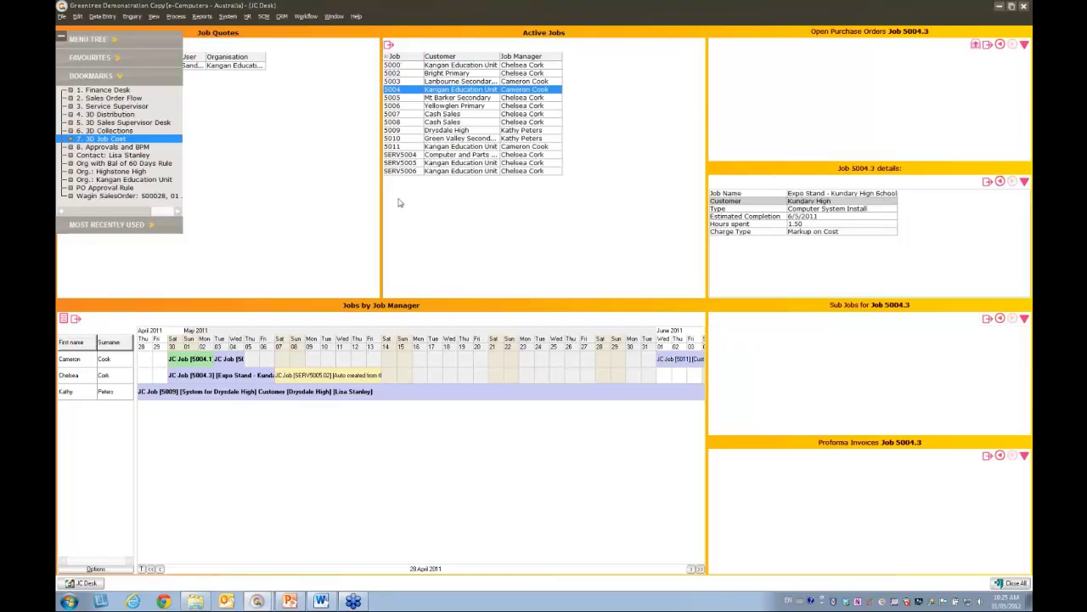
left_click(407, 74)
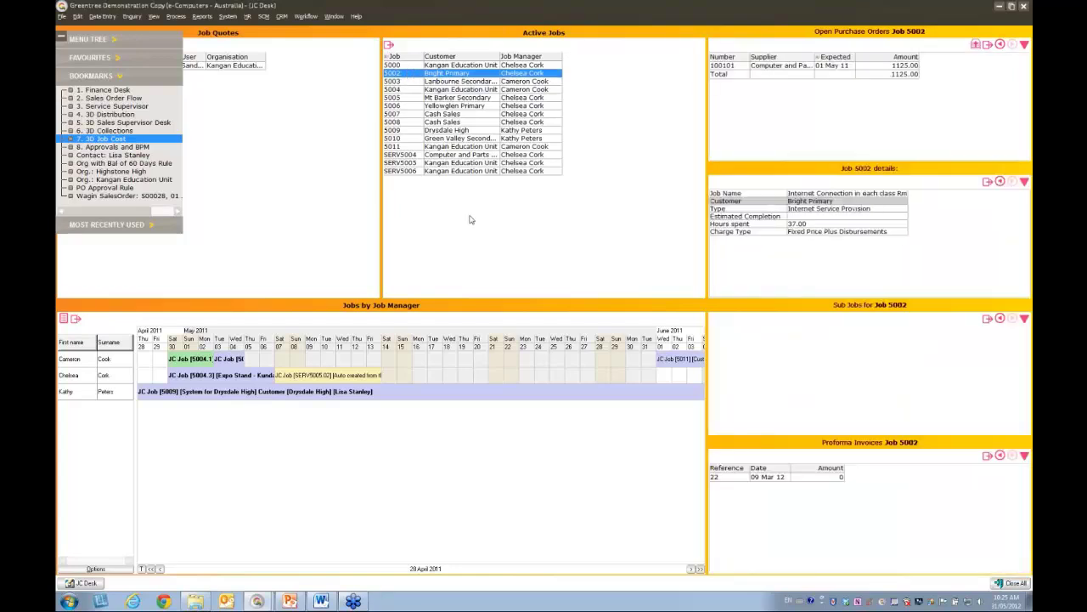
View and close Job 5002's record, then switch to the Approvals and BPM desk.
double_click(397, 76)
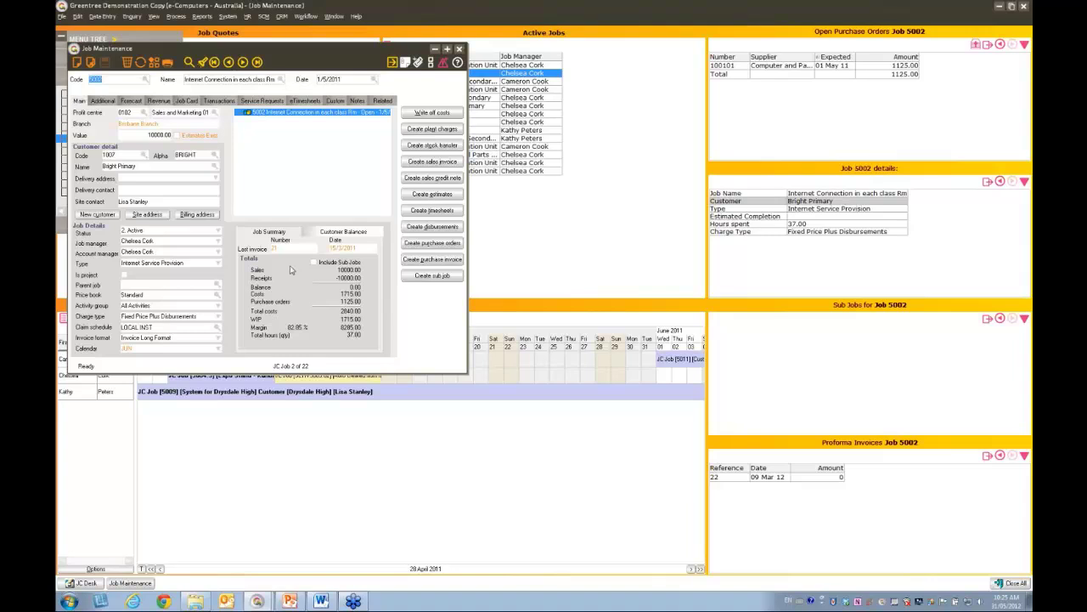
left_click(458, 49)
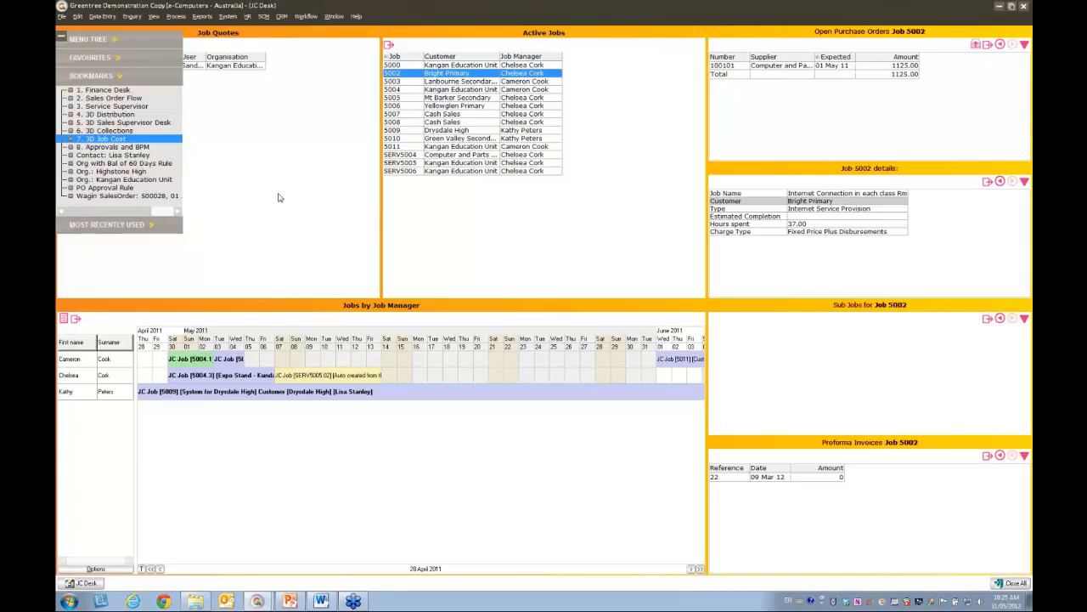
key("Down")
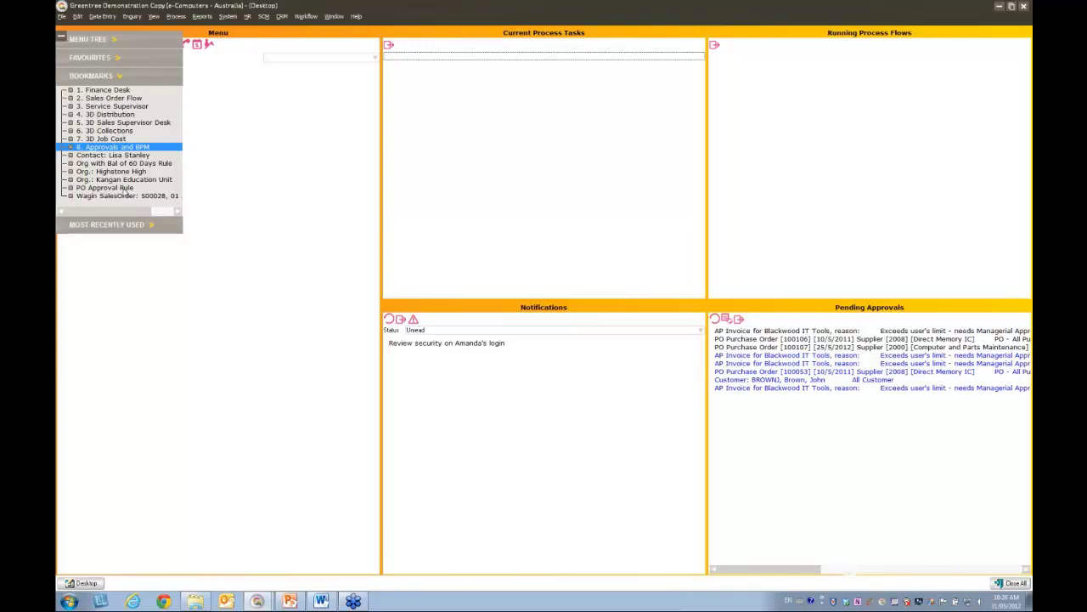
Review the PO > $500 rule's conditions, processing, action, If Approved and If Rejected outcomes.
left_click(119, 188)
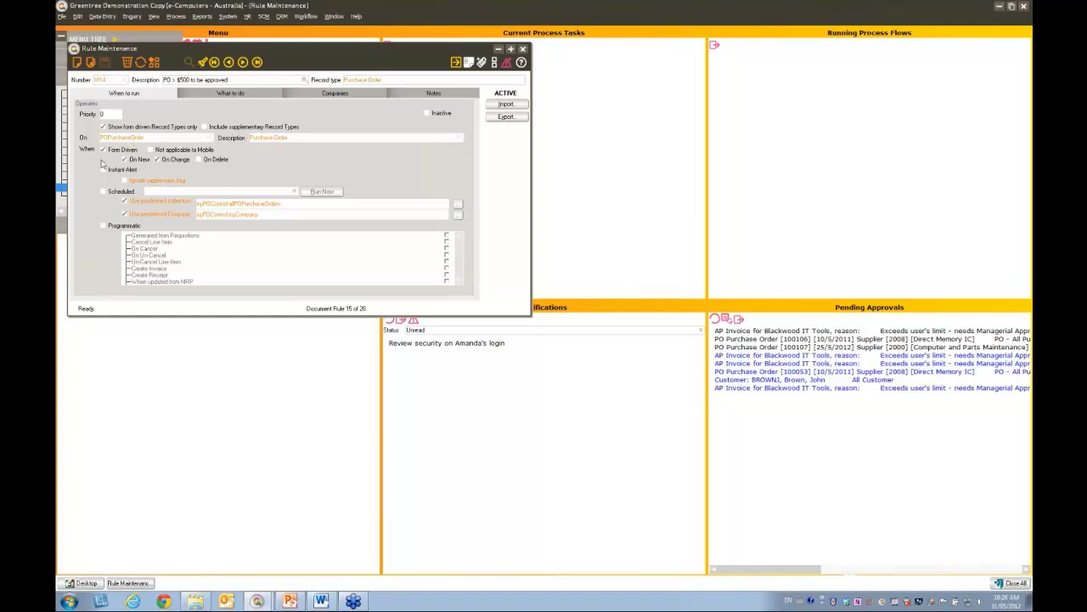
left_click(207, 96)
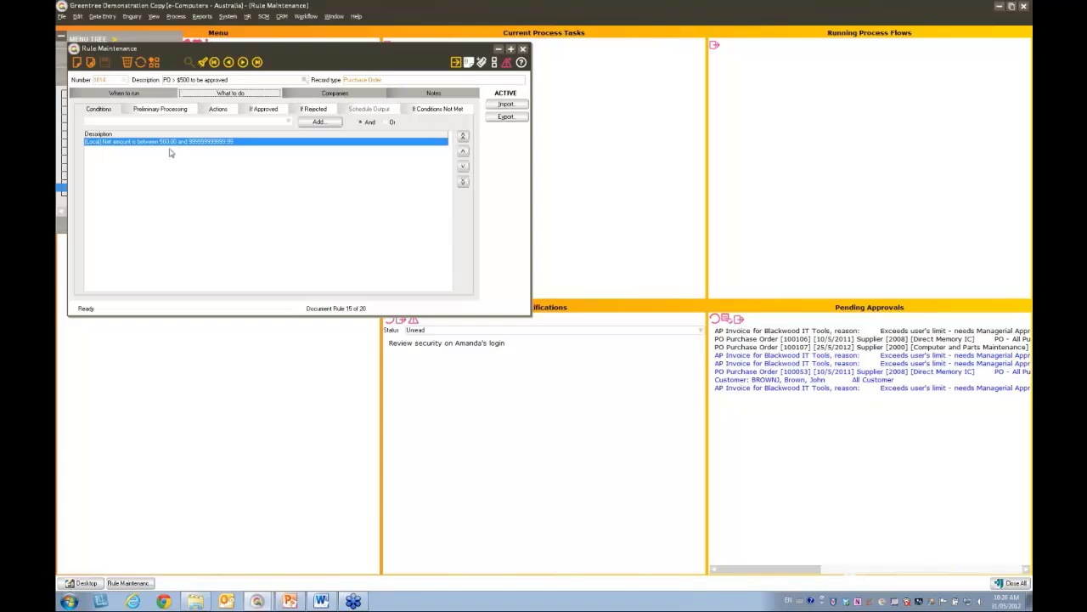
left_click(180, 111)
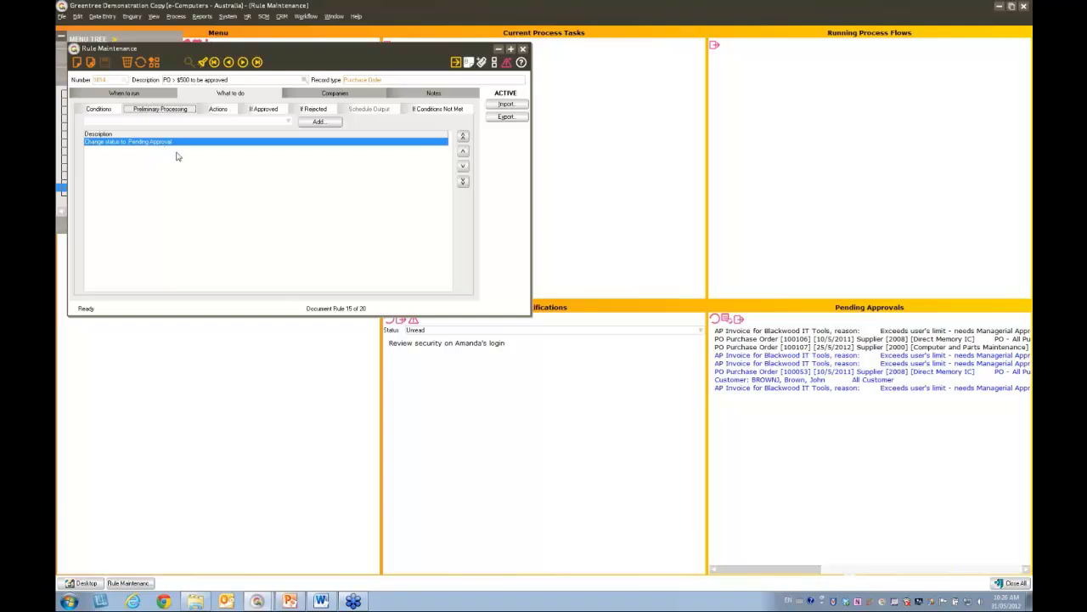
left_click(219, 111)
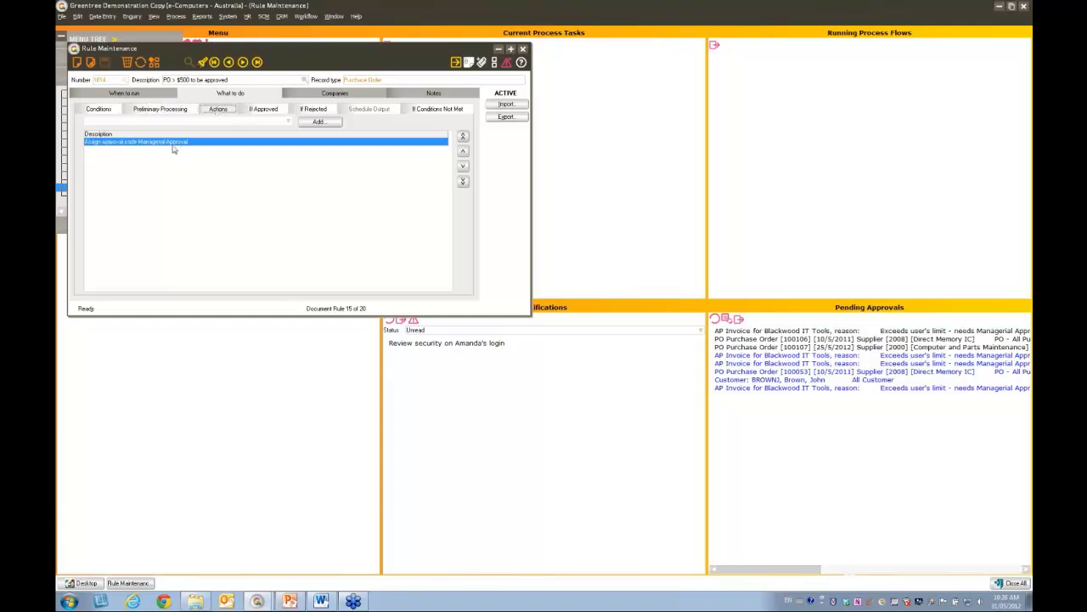
left_click(265, 110)
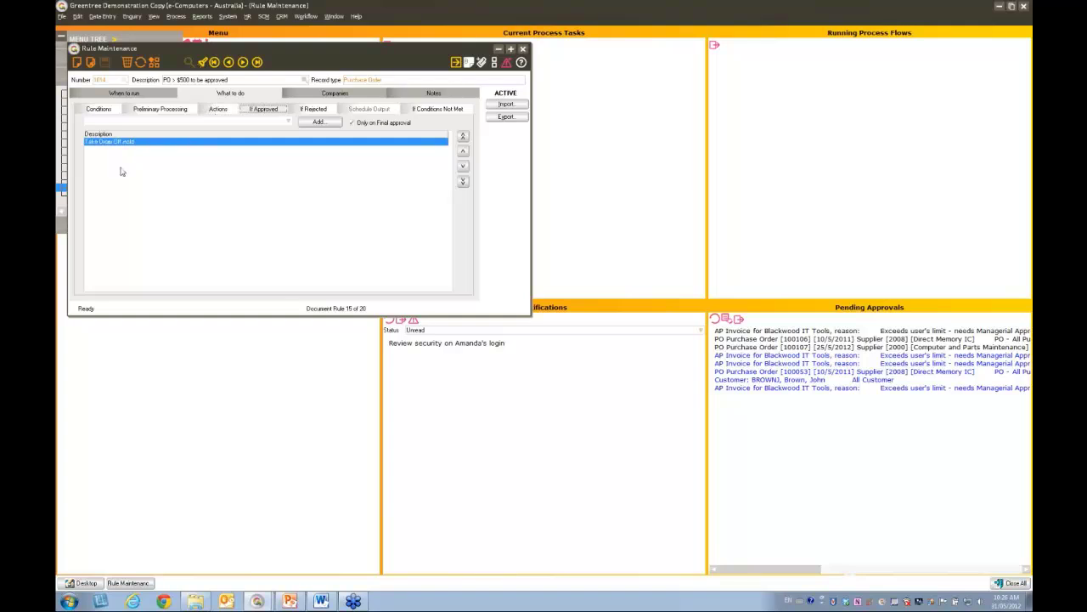
left_click(314, 109)
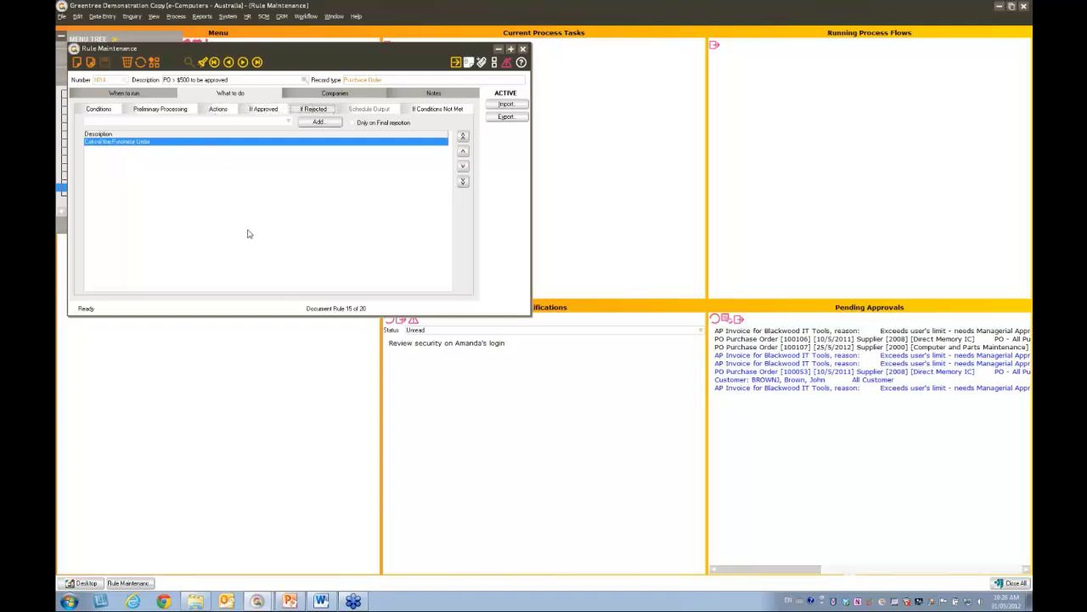
left_click(525, 50)
Save a purchase order from supplier 2000 for 10 LCD Monitors totalling 6,292.00.
left_click(104, 17)
mouse_move(139, 117)
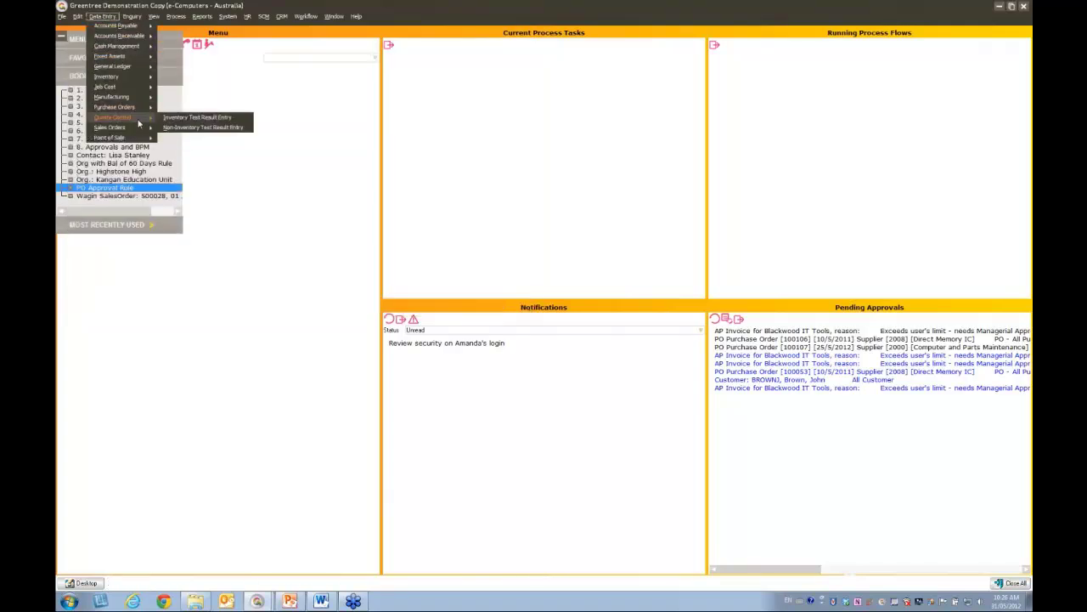
left_click(180, 117)
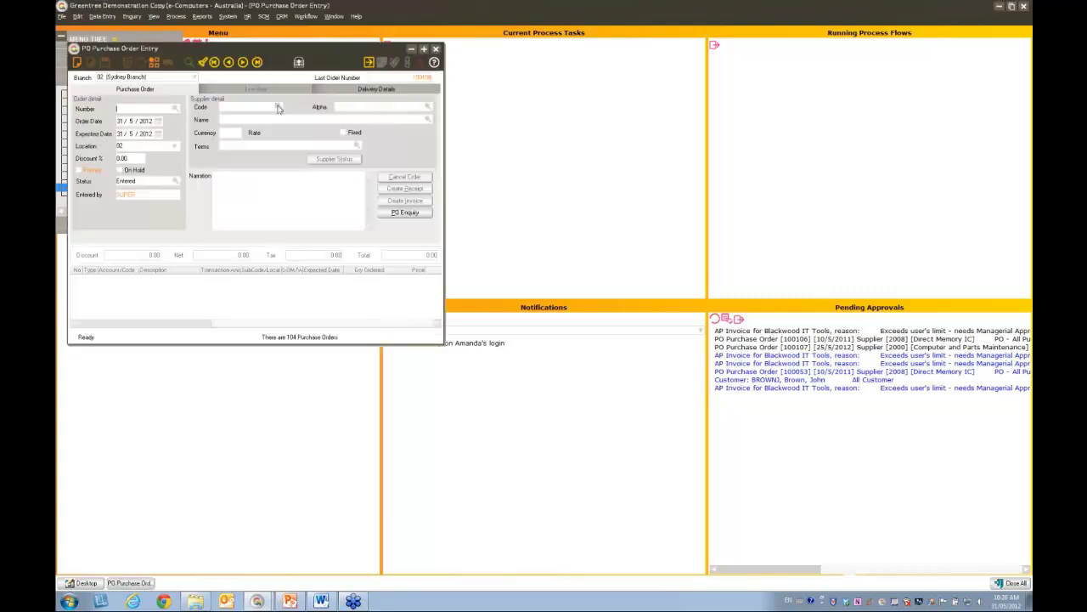
left_click(278, 108)
key("Return")
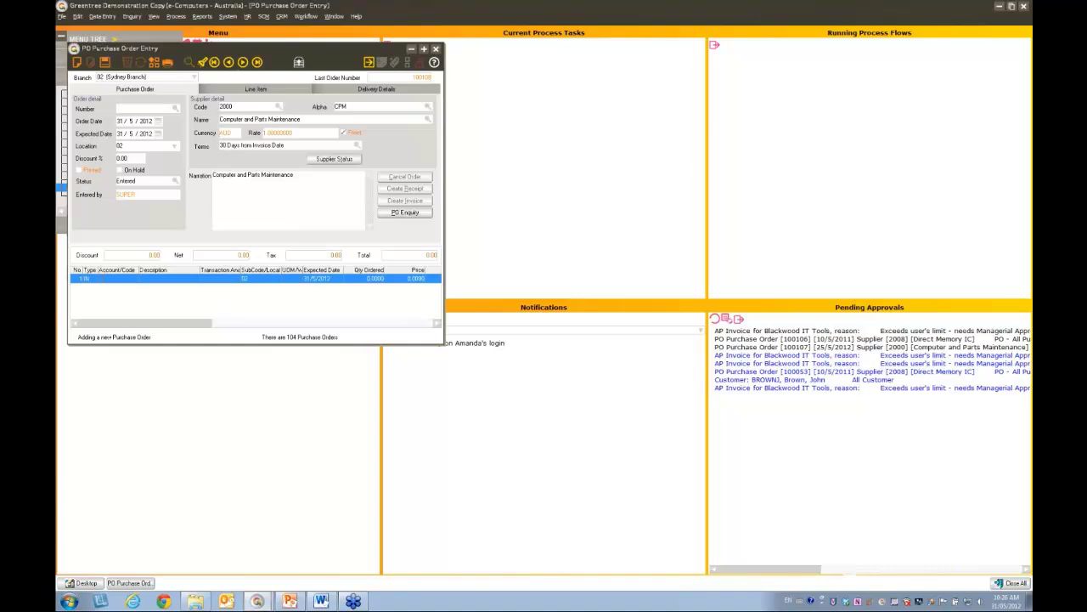
key("Return")
key("Return")
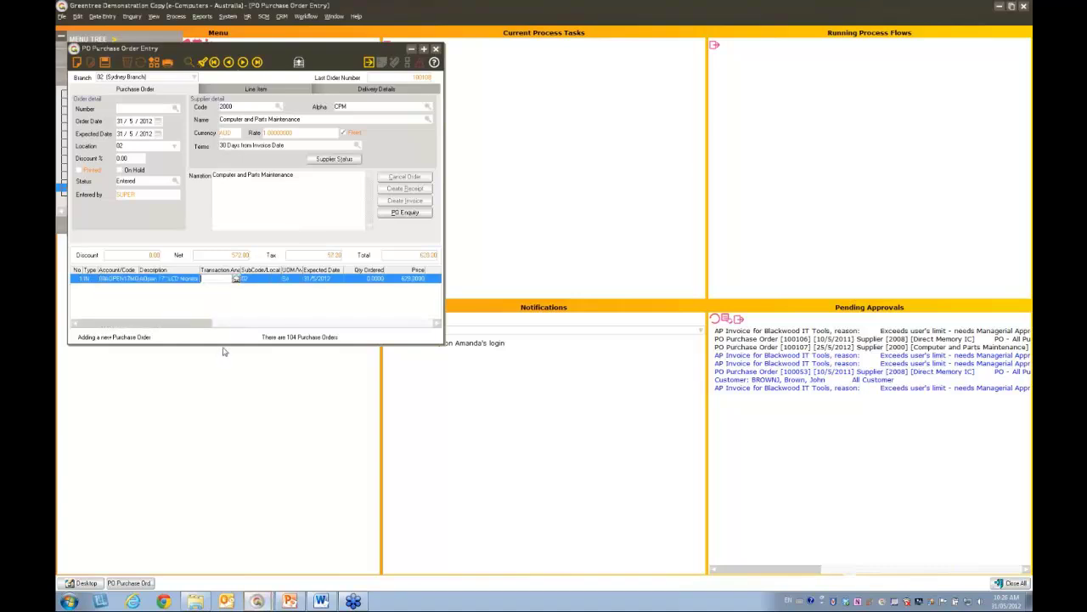
key("Tab")
type("10")
key("Return")
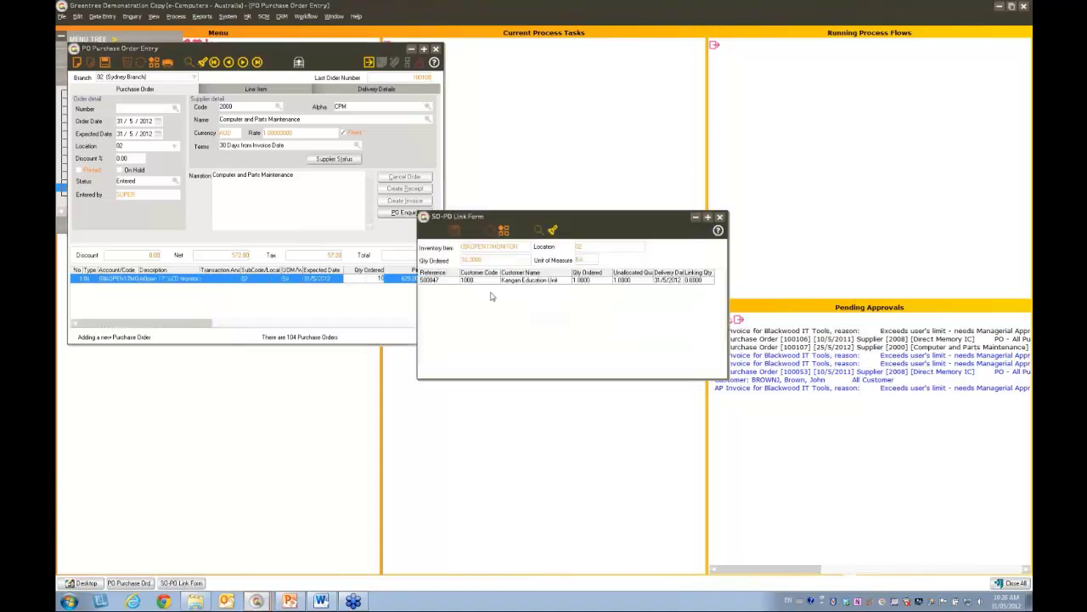
key("Return")
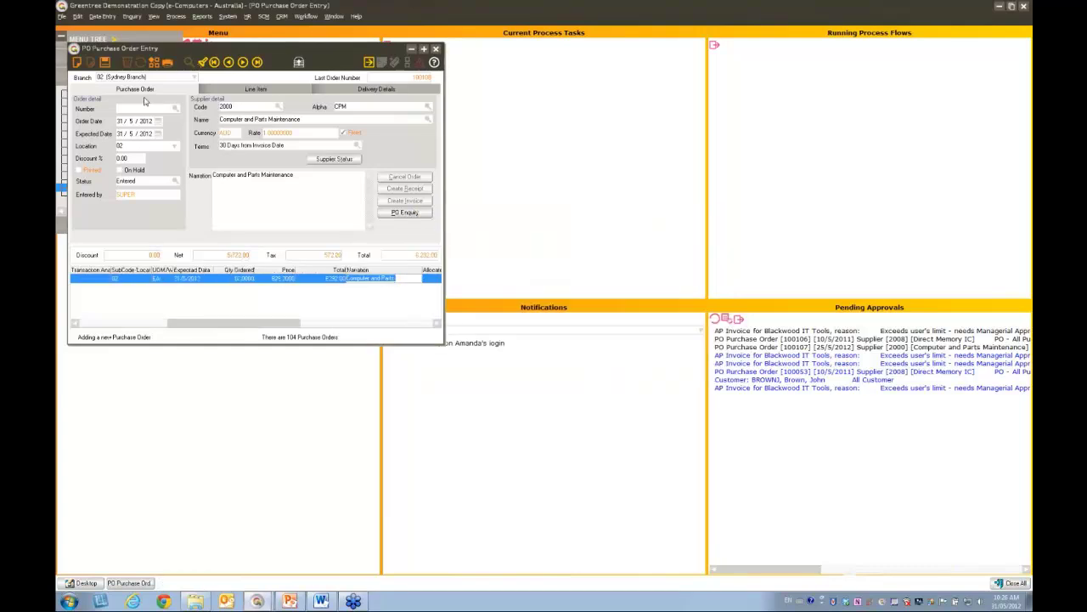
left_click(105, 64)
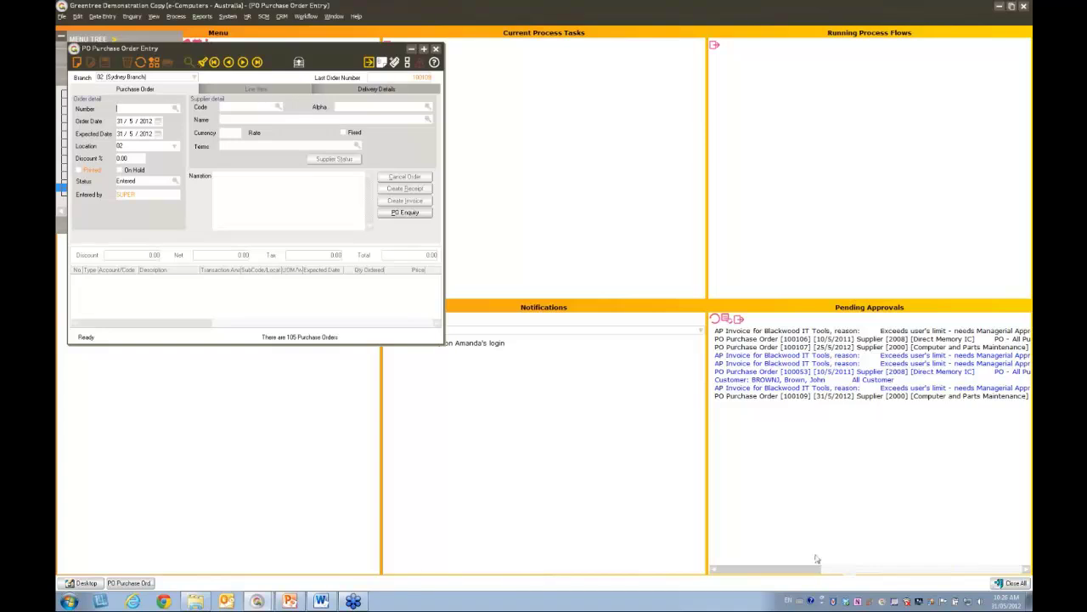
Check PO 100109's approval details showing it awaits Managers and Executive approval, then close it.
left_click(141, 62)
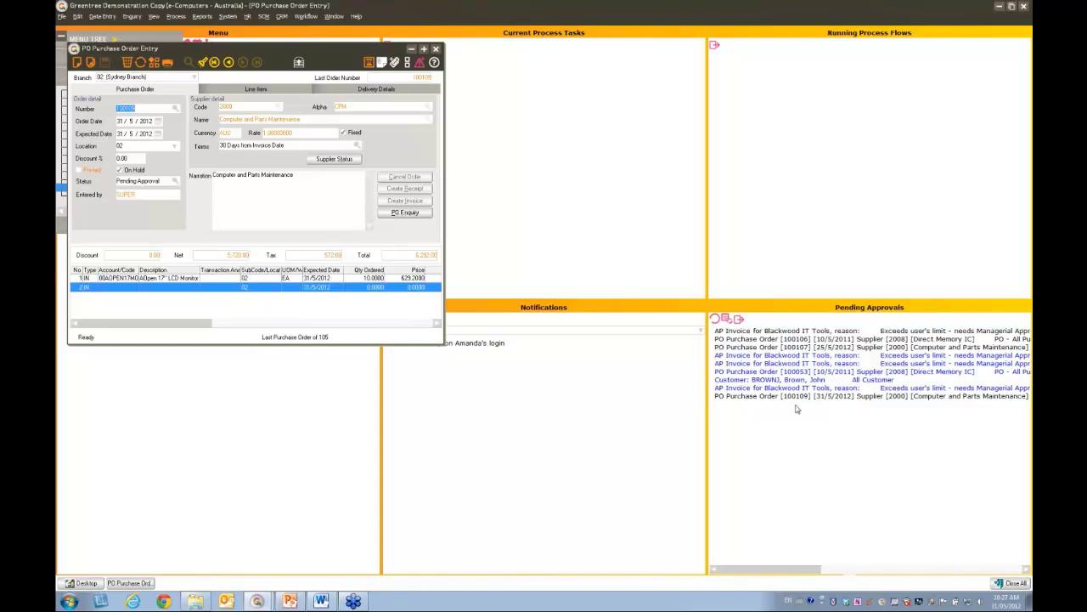
left_click(368, 63)
left_click(337, 120)
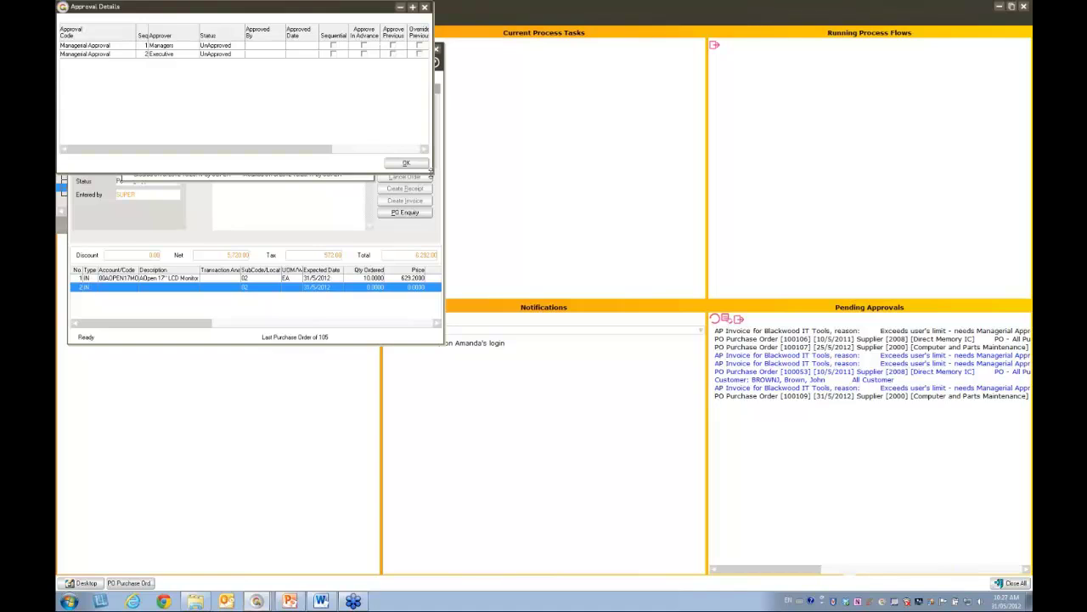
left_click_drag(432, 172, 723, 427)
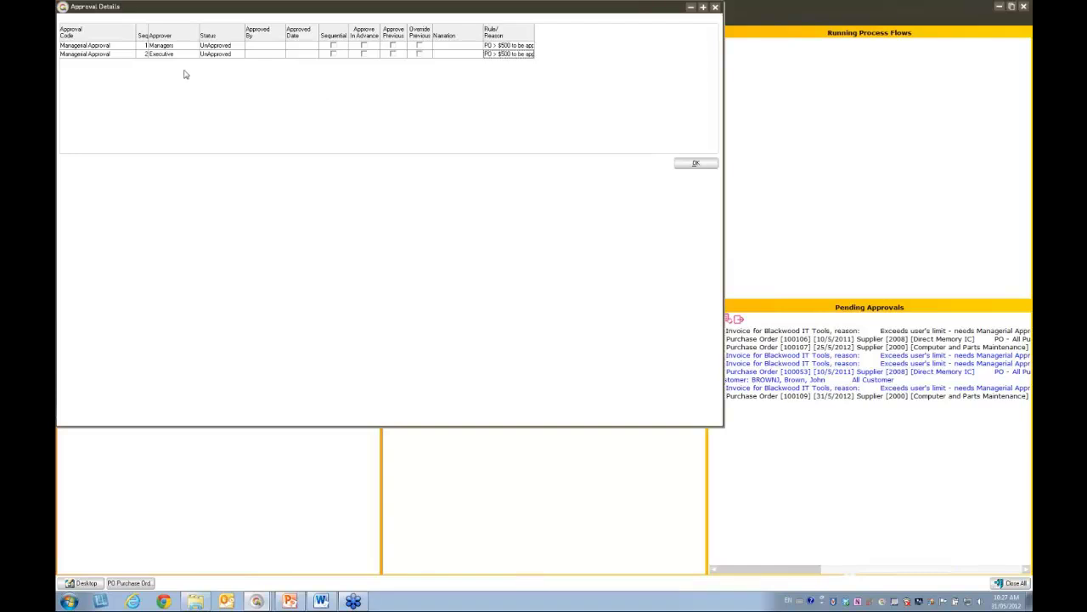
left_click(695, 164)
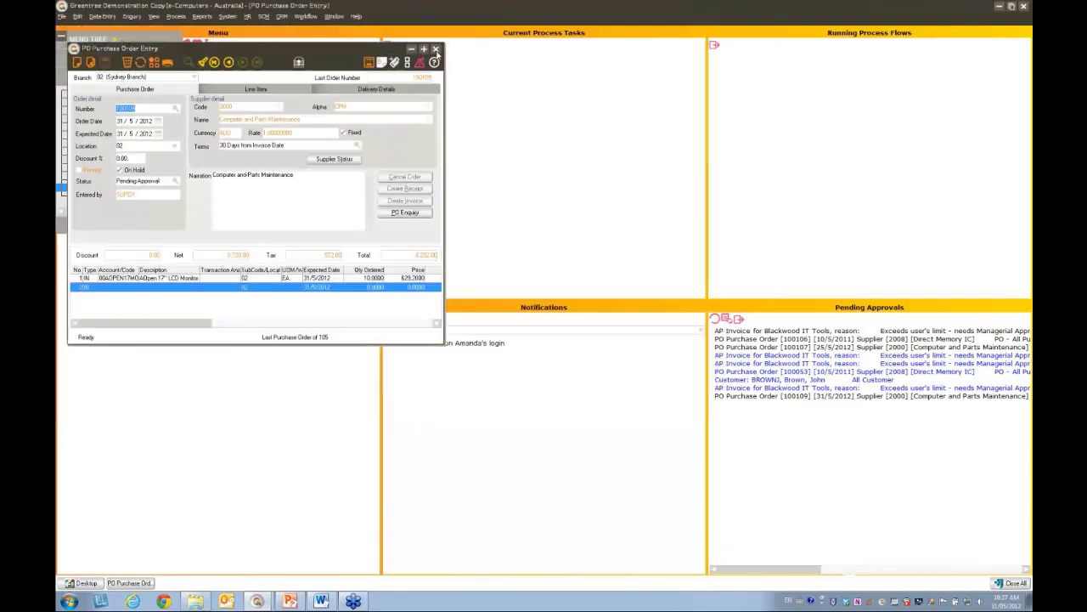
left_click(435, 50)
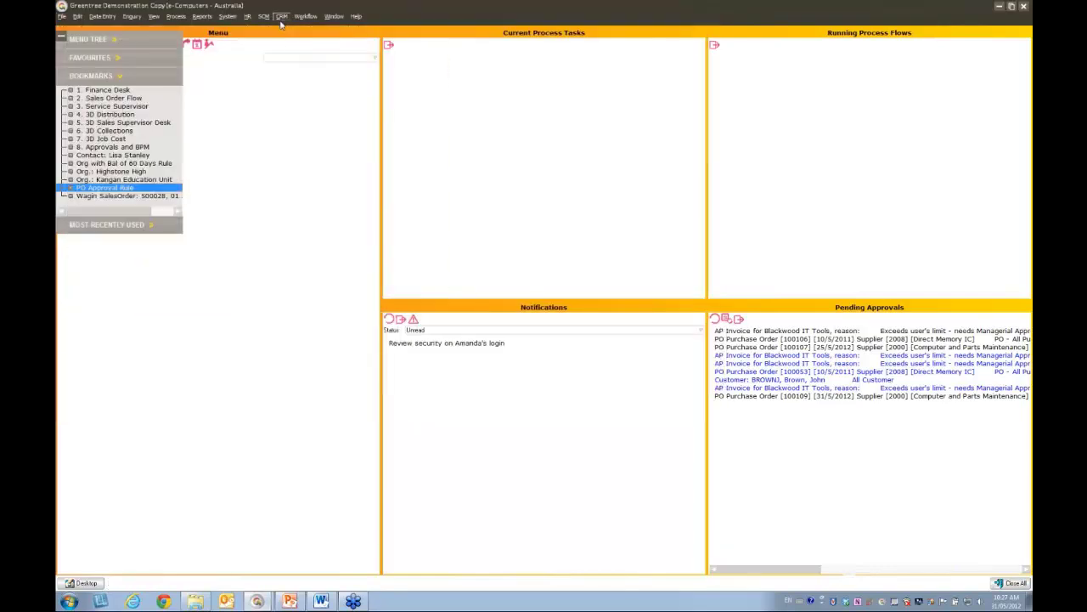
double_click(106, 163)
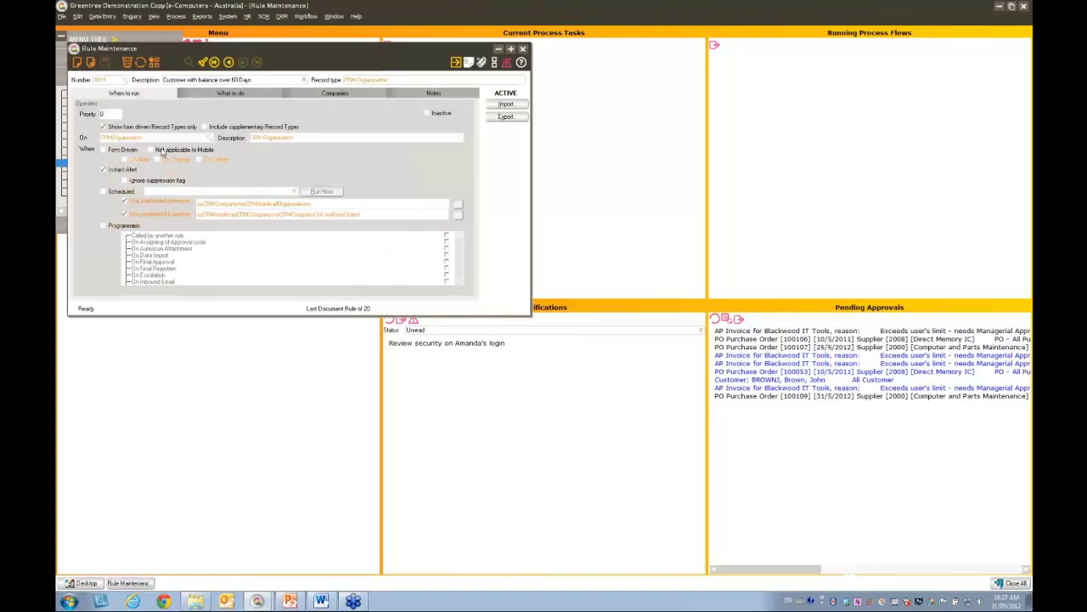
key("ctrl+Tab")
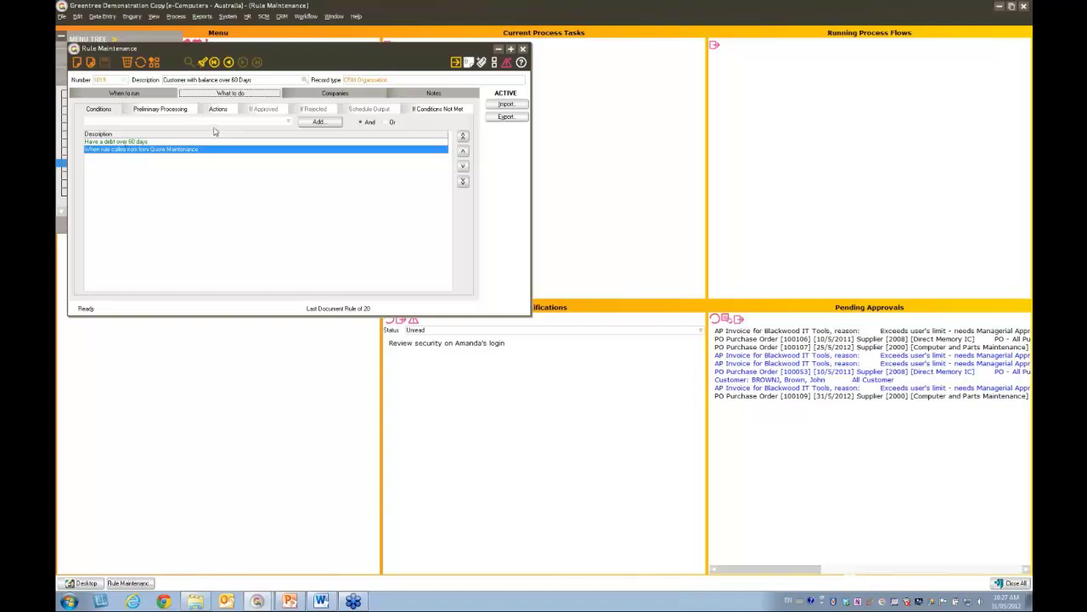
left_click(522, 48)
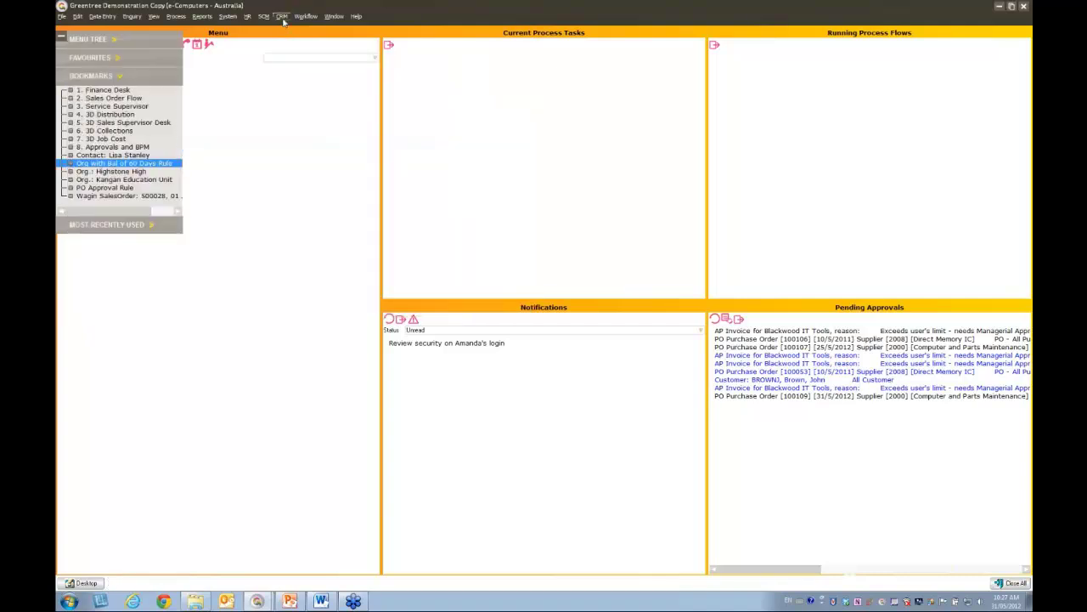
Start a new quote and set Organisation to Kangan Education Unit, correcting a wrong first pick.
left_click(282, 17)
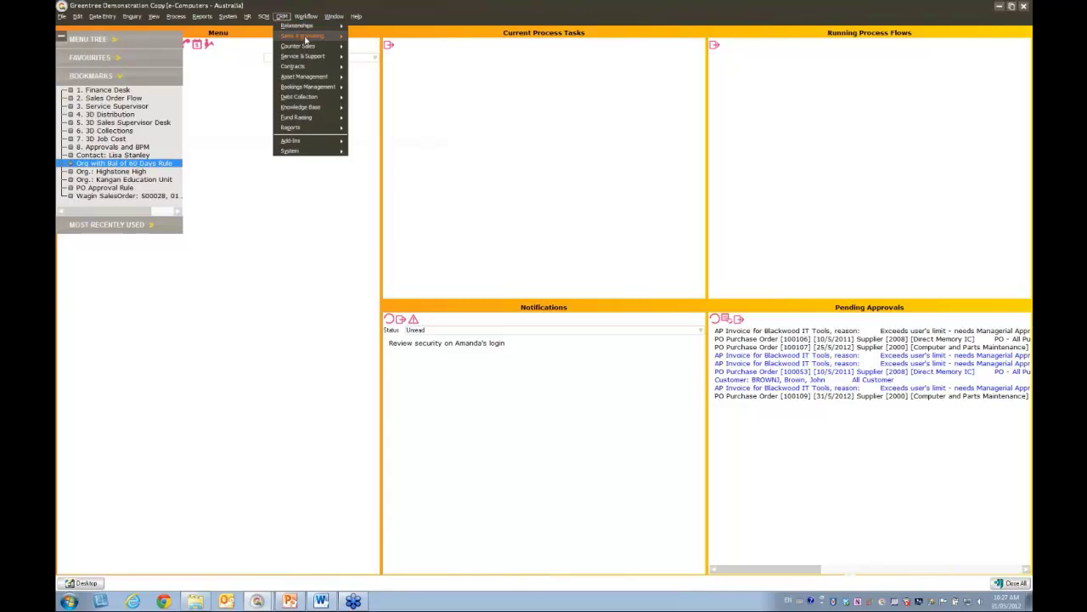
mouse_move(305, 38)
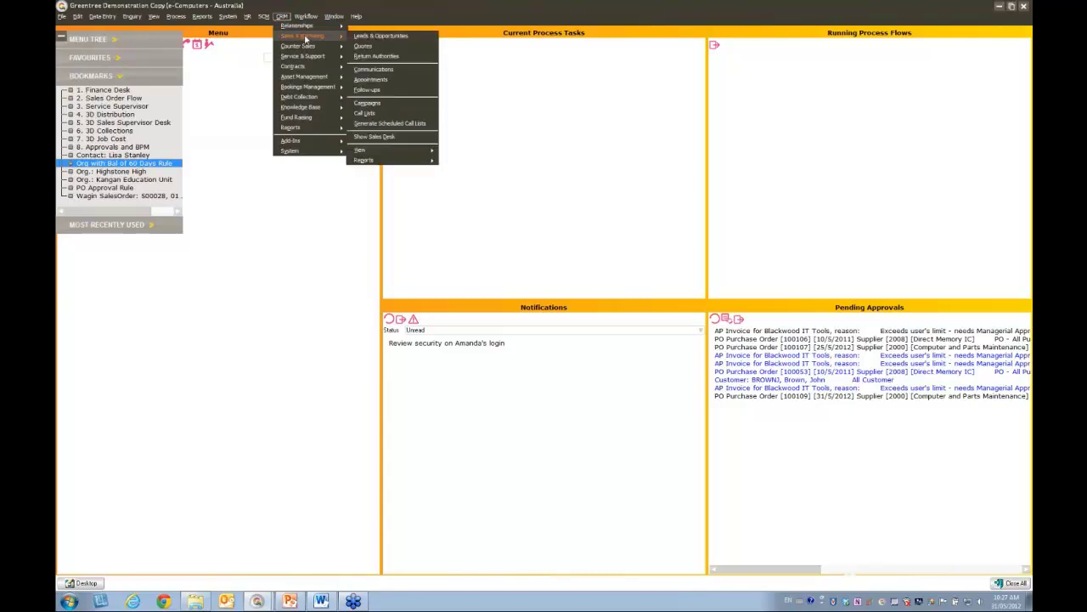
left_click(361, 46)
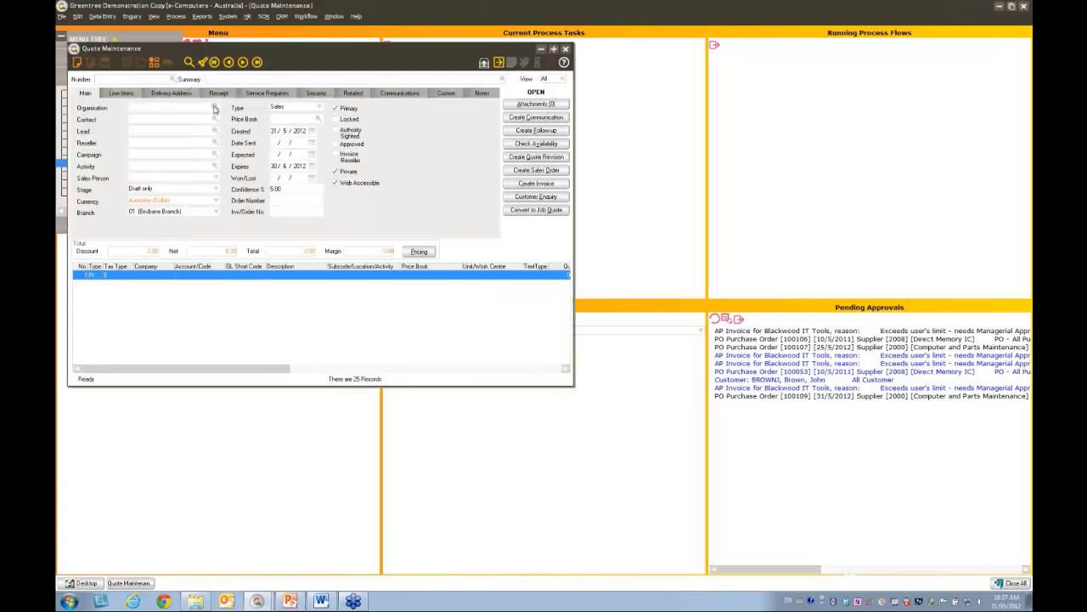
left_click(215, 109)
type("Fla")
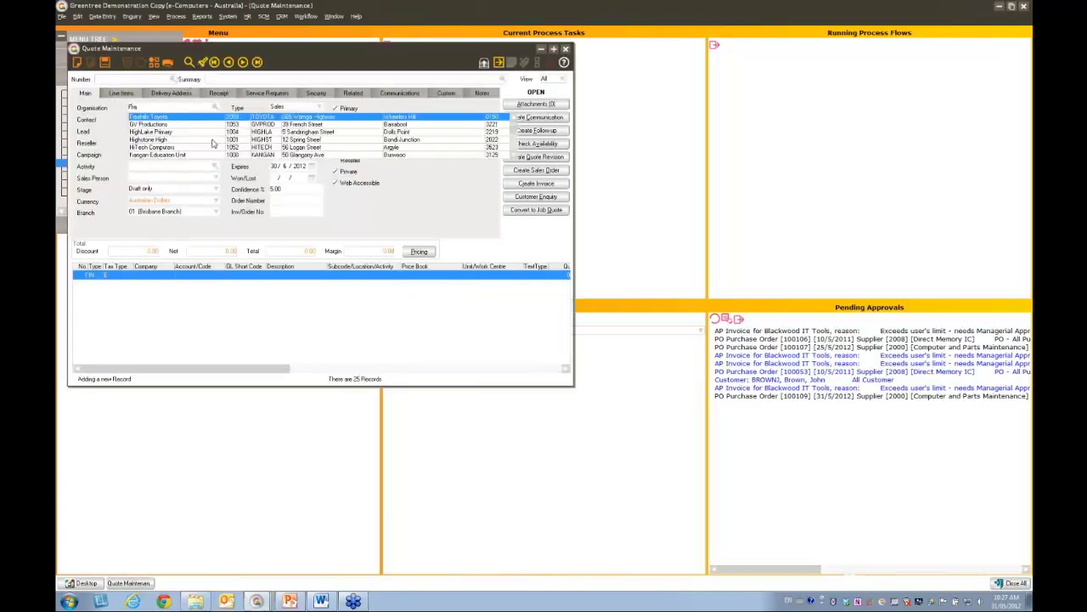
key("Return")
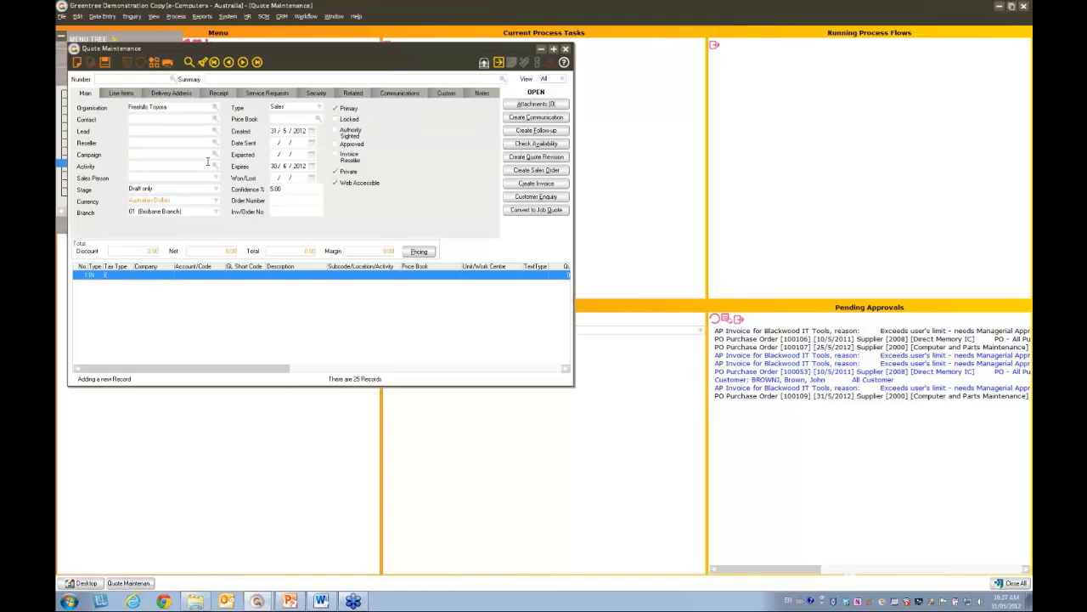
left_click(176, 108)
key("Delete")
type("KAng")
key("Tab")
key("Return")
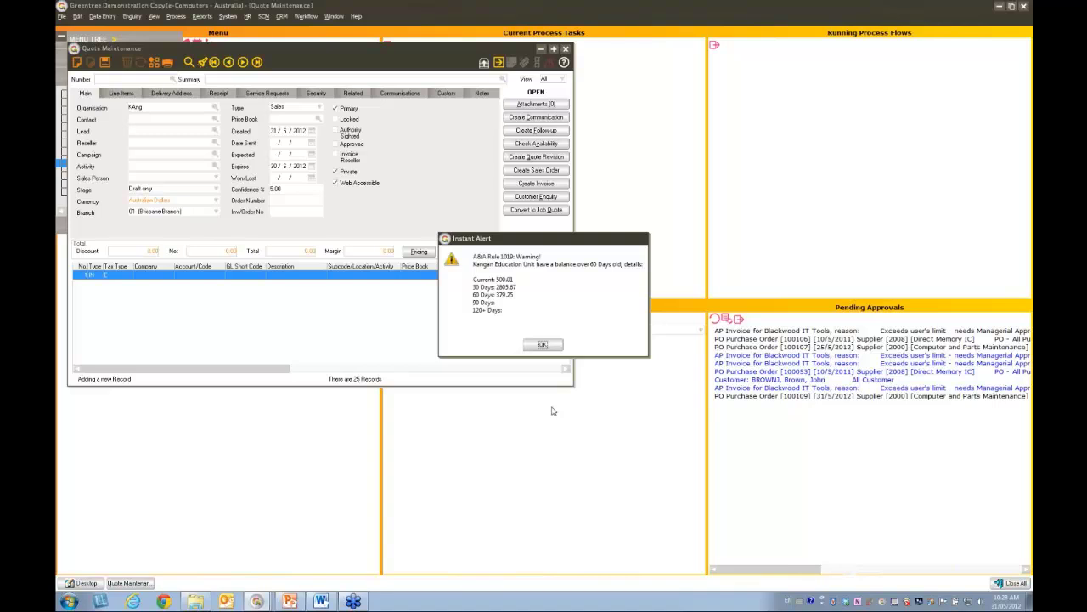
Acknowledge the over-60-days balance alert and show the PowerPoint Q & A slide full-screen.
left_click(542, 344)
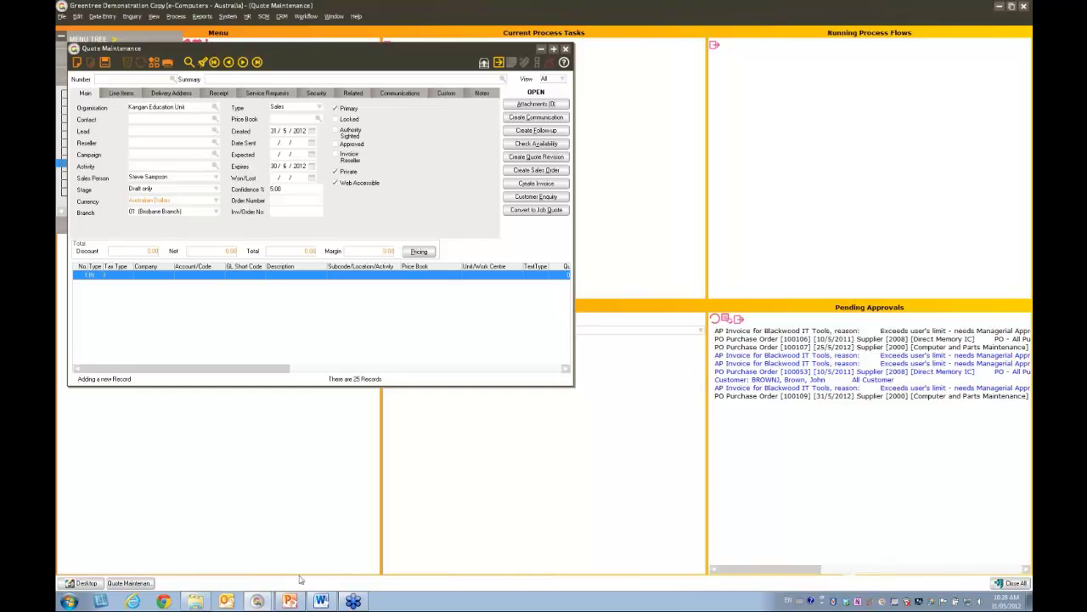
left_click(290, 602)
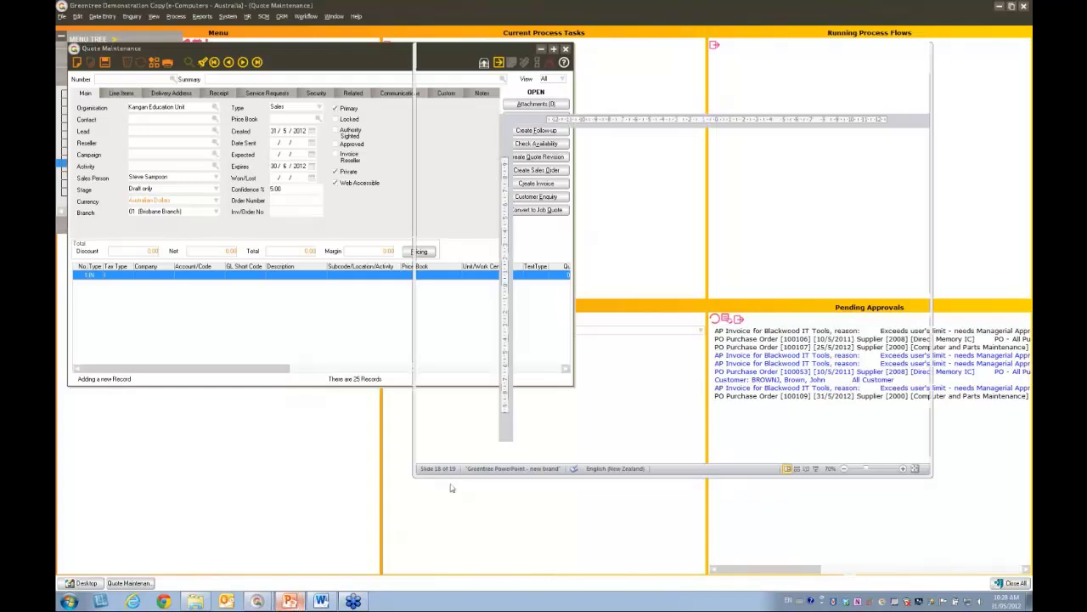
left_click(818, 468)
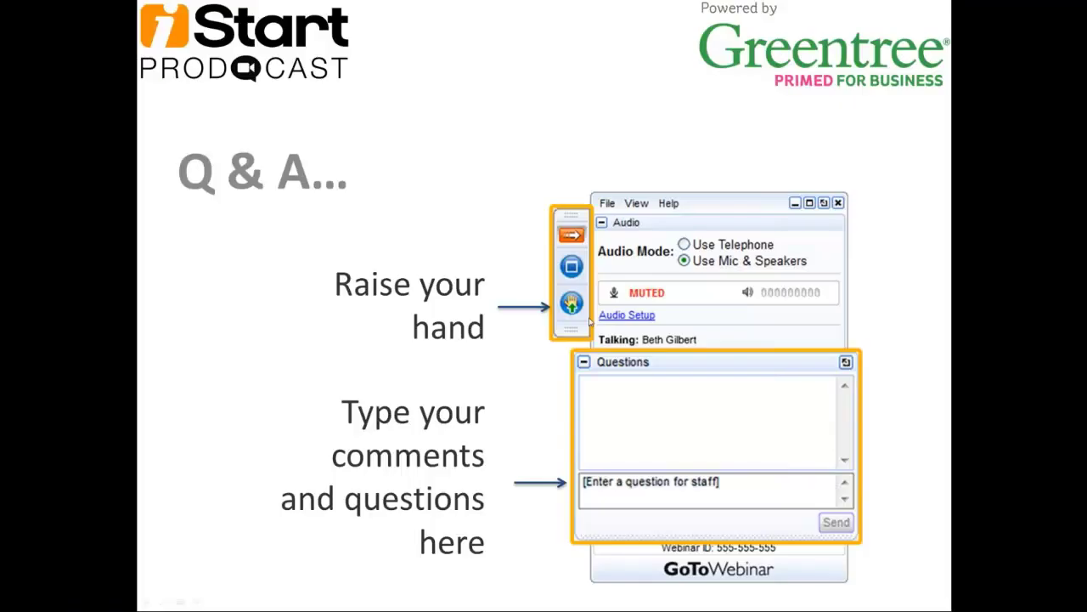
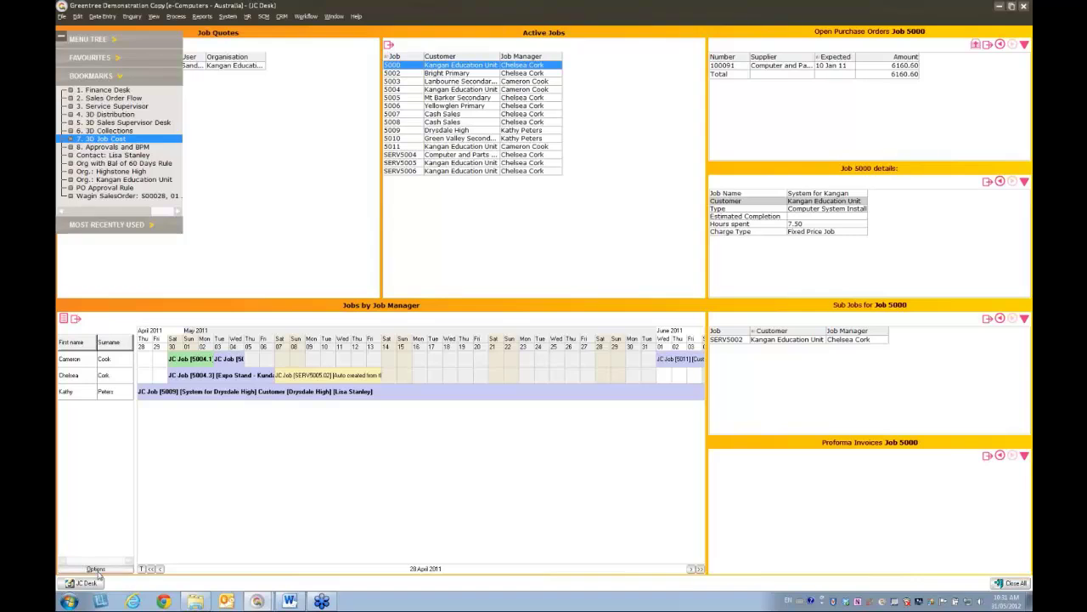
Check the planner Options and the actions for Cameron's 12 May slot, changing nothing.
left_click(96, 570)
mouse_move(185, 601)
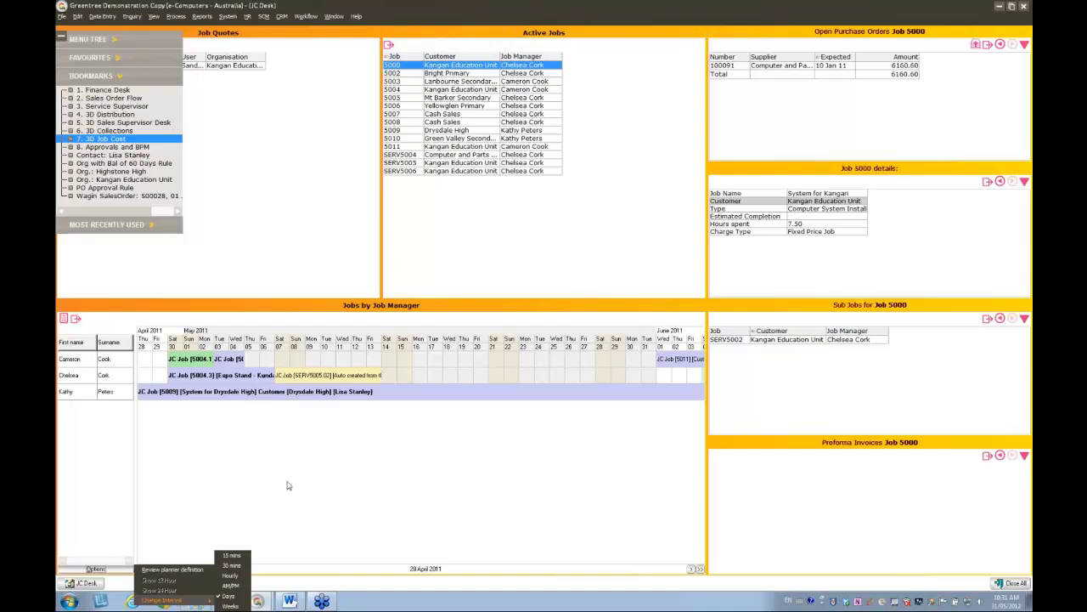
left_click(404, 465)
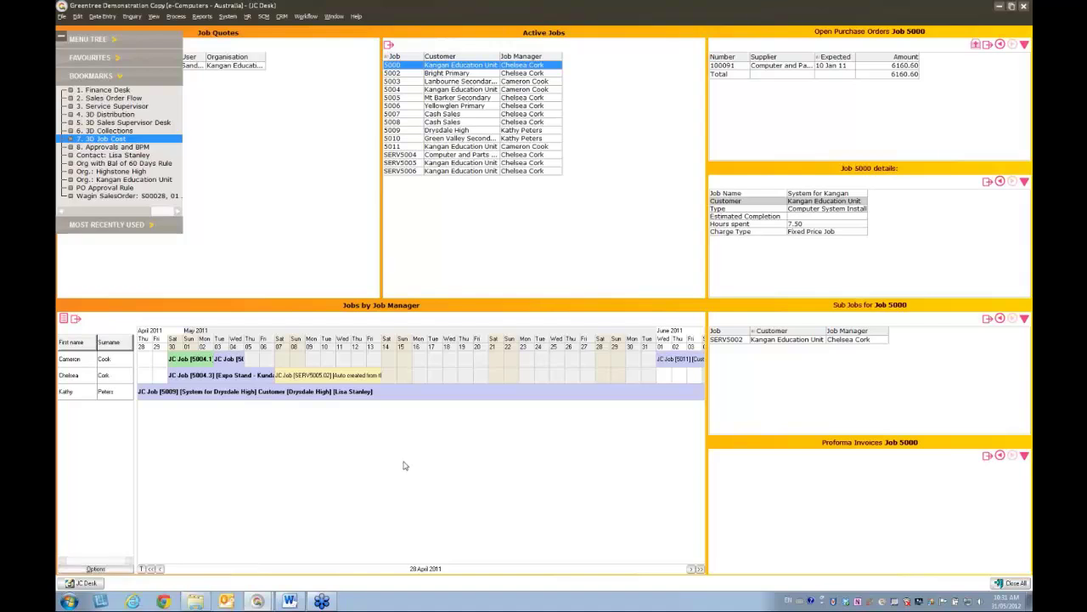
mouse_move(404, 466)
right_click(361, 359)
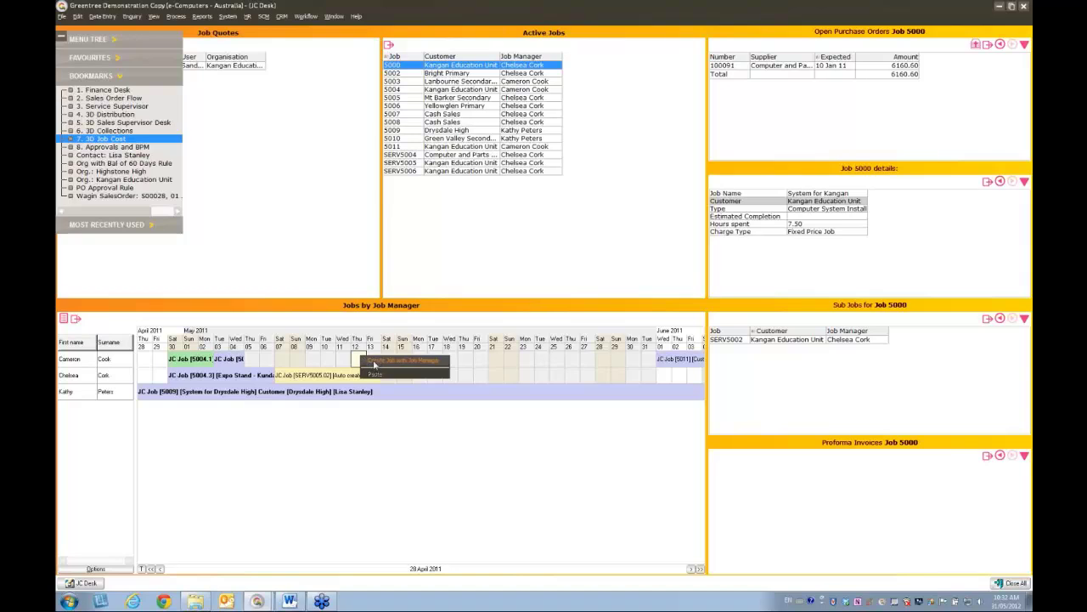
left_click(405, 68)
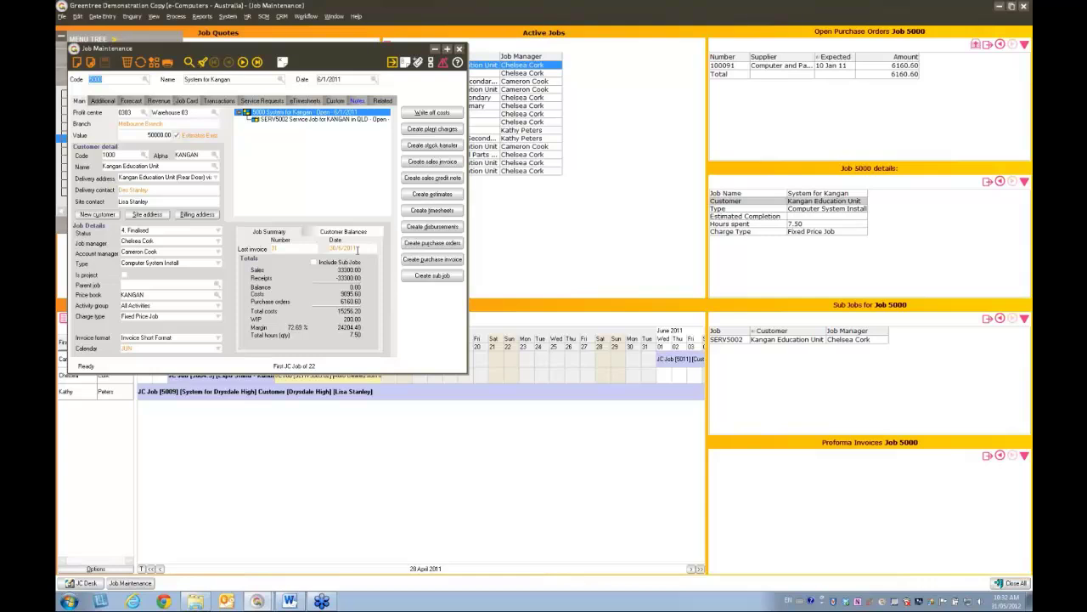
Review job 5000's receipt invoices (25500.00 and 7800.00), then close the job record.
double_click(353, 277)
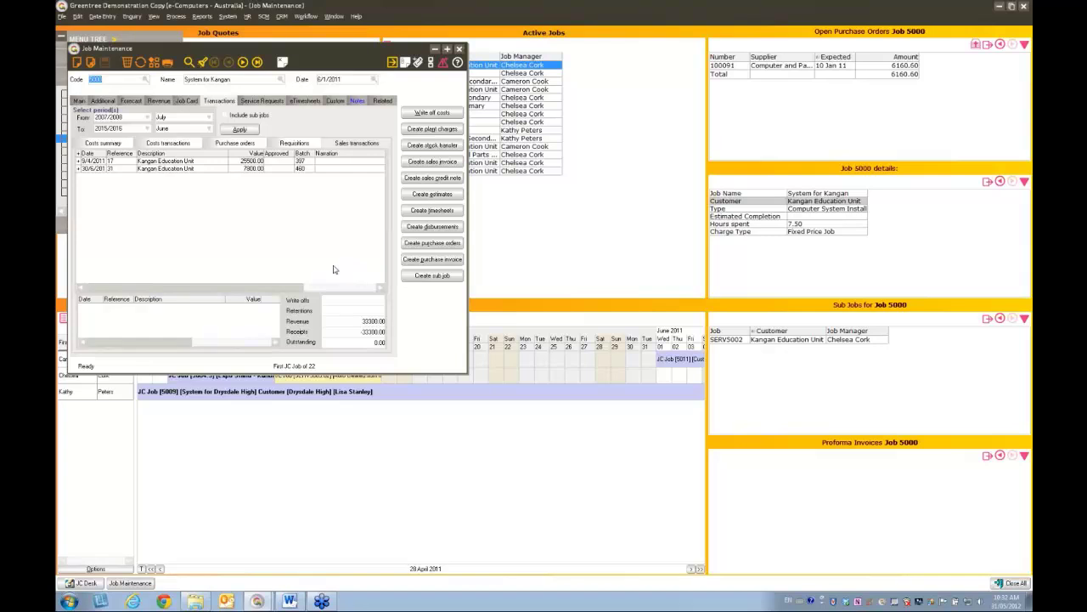
left_click(460, 50)
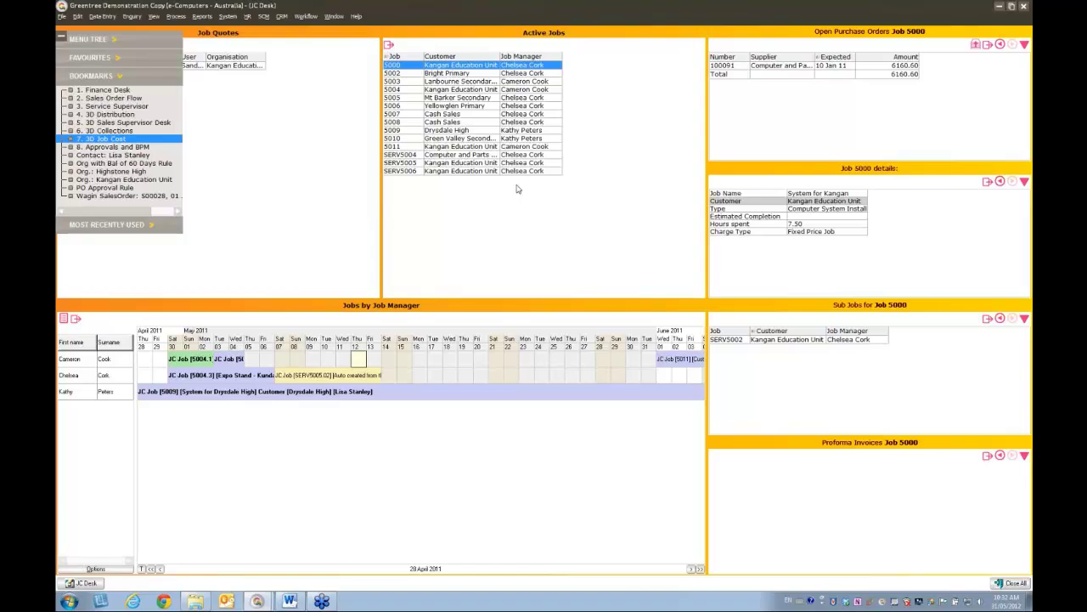
Start a new desktop layout in the Desktop Designer with 4 columns.
left_click(305, 17)
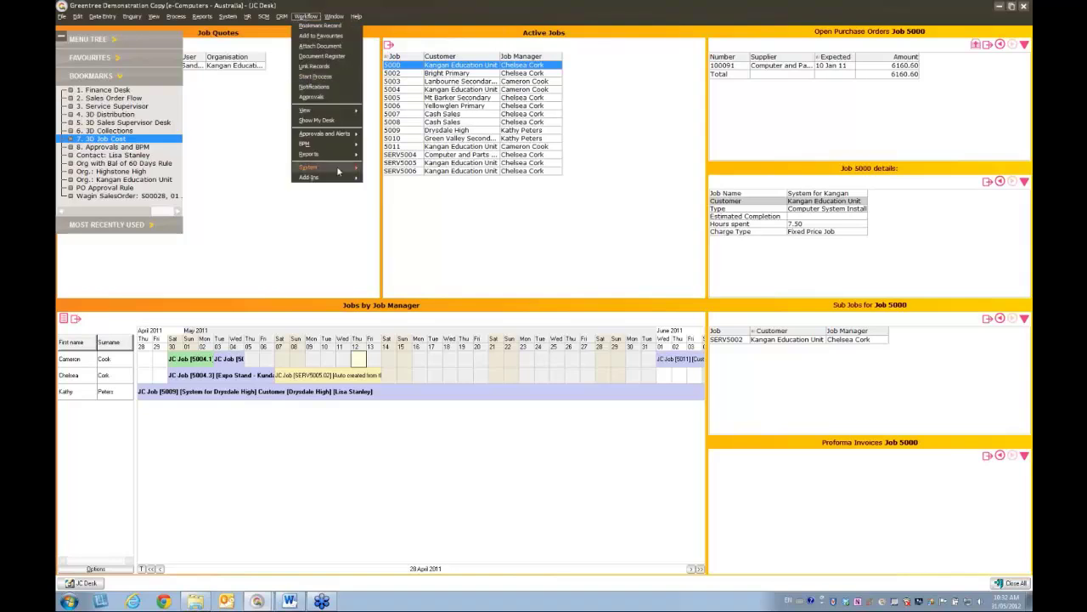
mouse_move(344, 168)
left_click(403, 195)
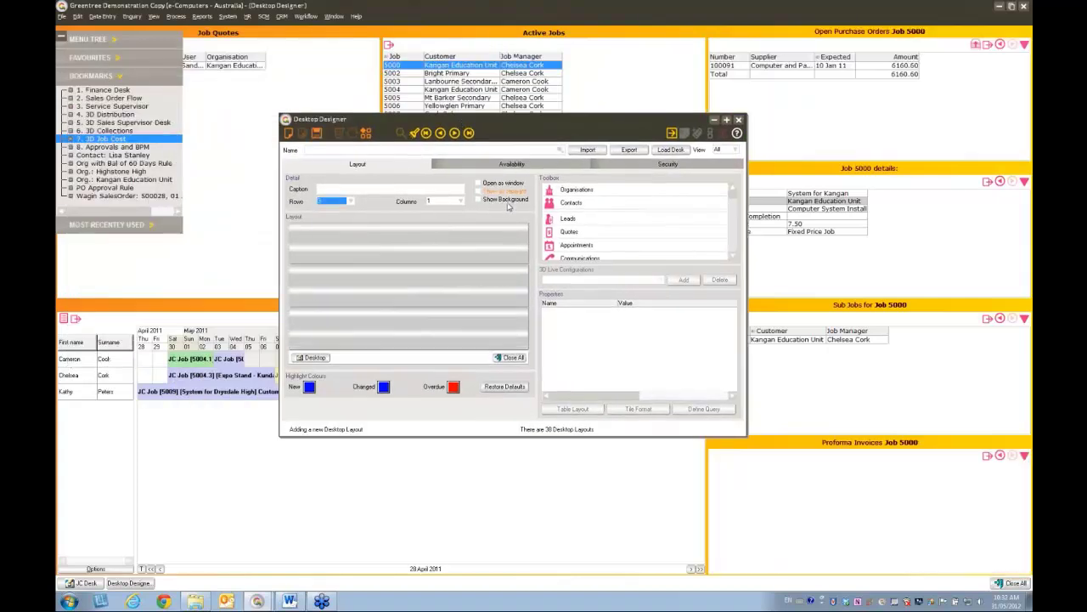
left_click(444, 204)
left_click(438, 234)
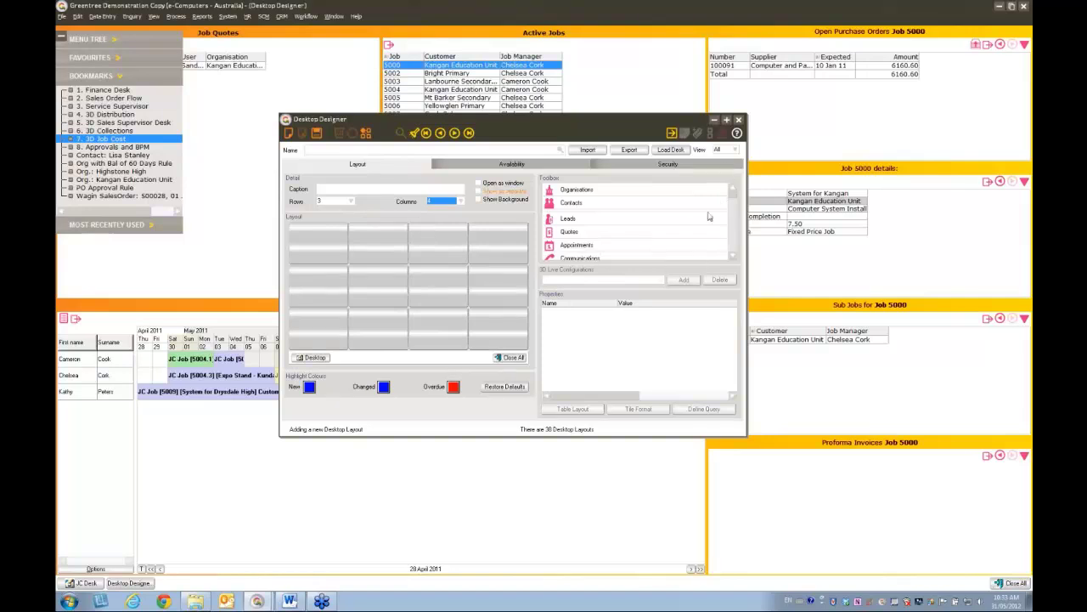
Scroll through the Toolbox component list, then close the Desktop Designer.
left_click_drag(735, 199, 735, 243)
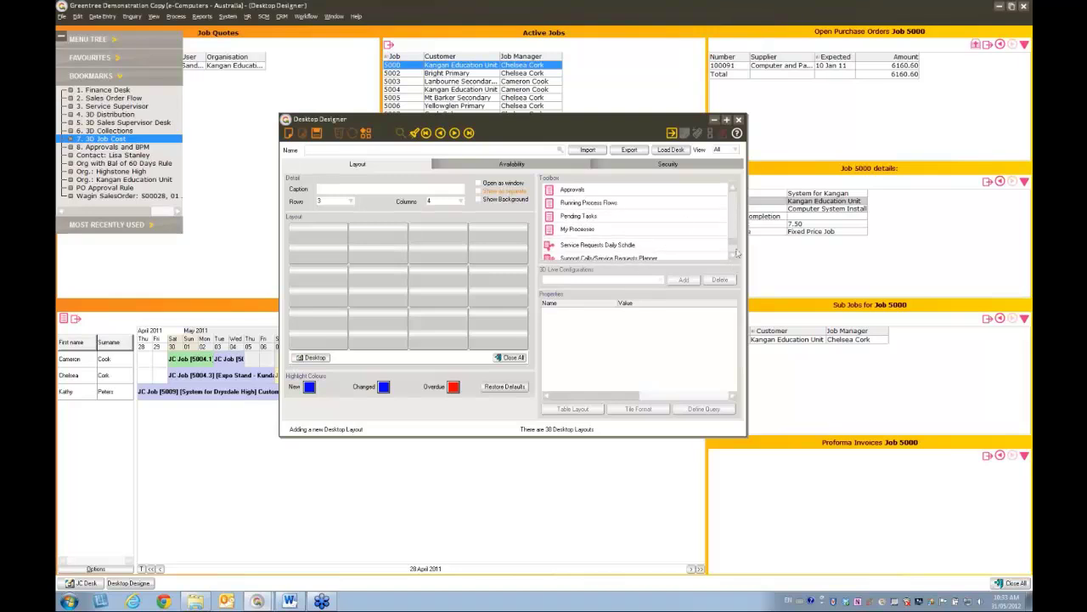
left_click_drag(735, 244, 736, 254)
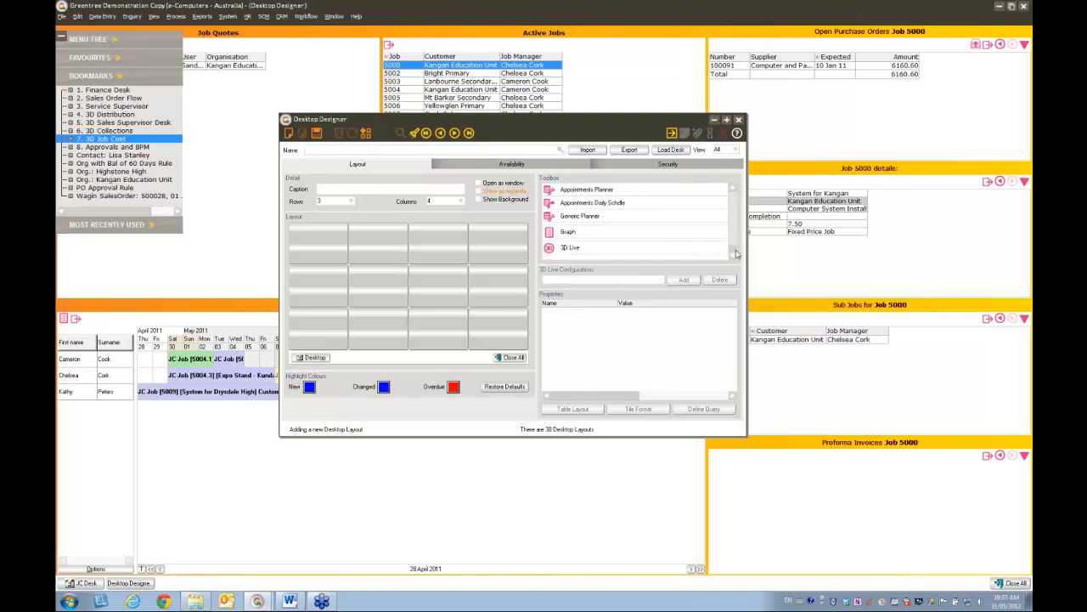
left_click(731, 192)
left_click(732, 192)
left_click(731, 188)
left_click(731, 189)
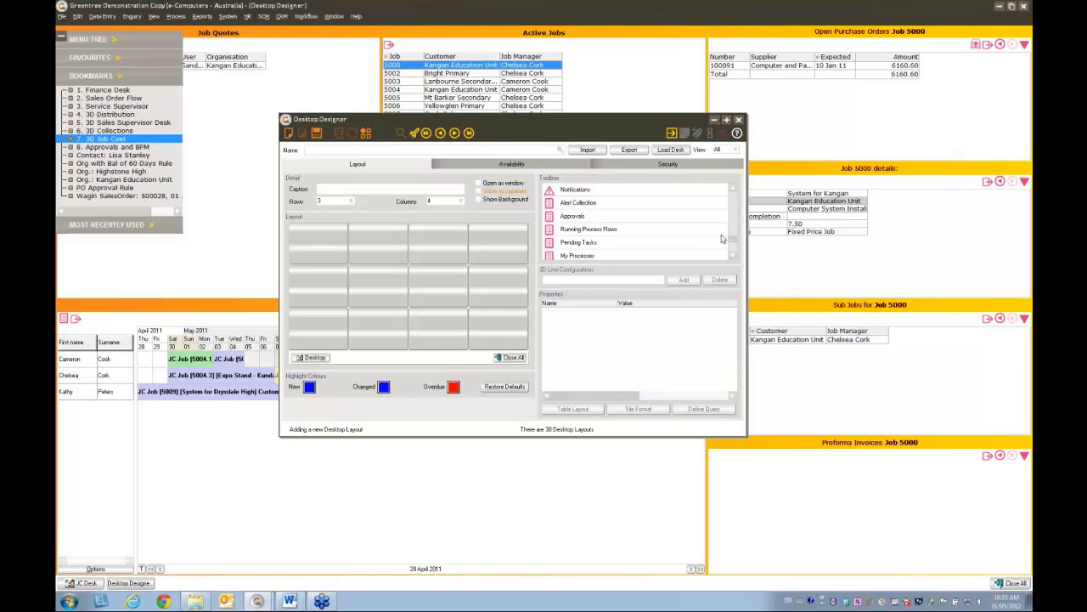
scroll(736, 256, "down", 3)
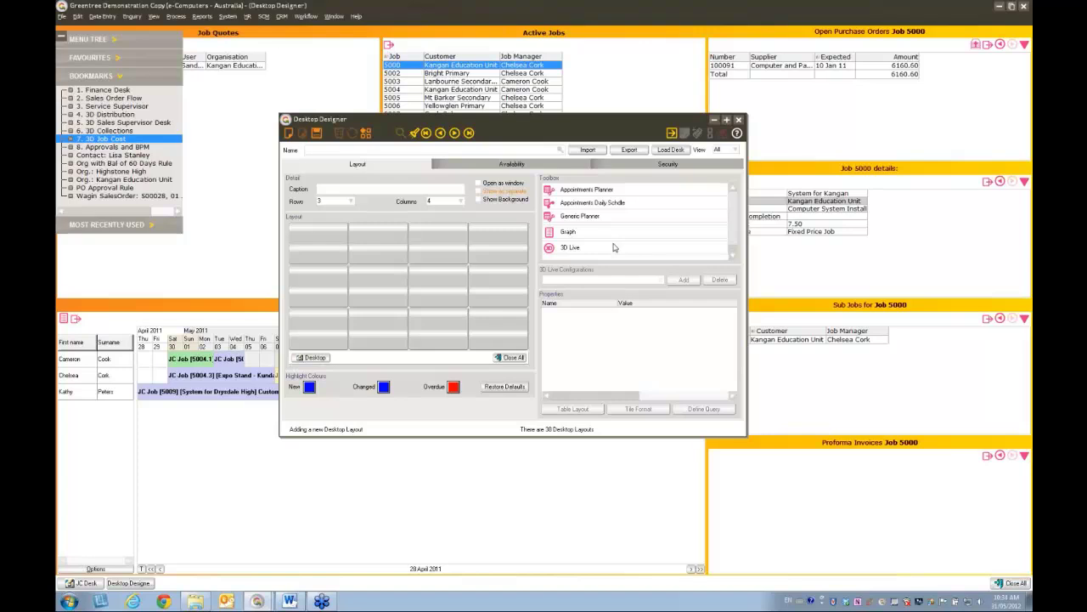
left_click(738, 120)
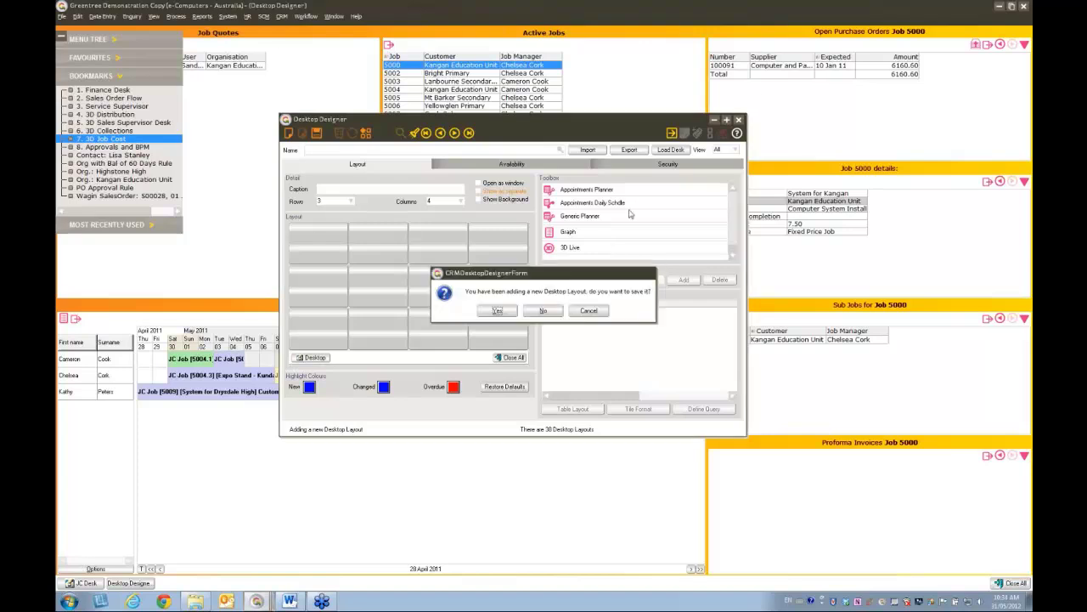
Decline saving the new layout and load the '4. 3D Distribution' desk.
left_click(545, 311)
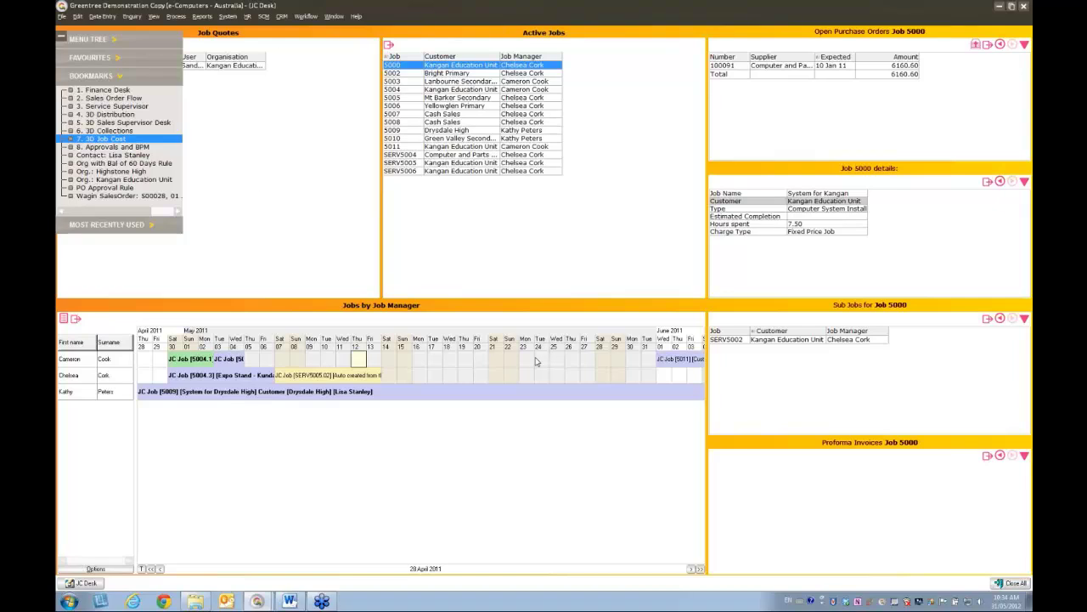
left_click(105, 114)
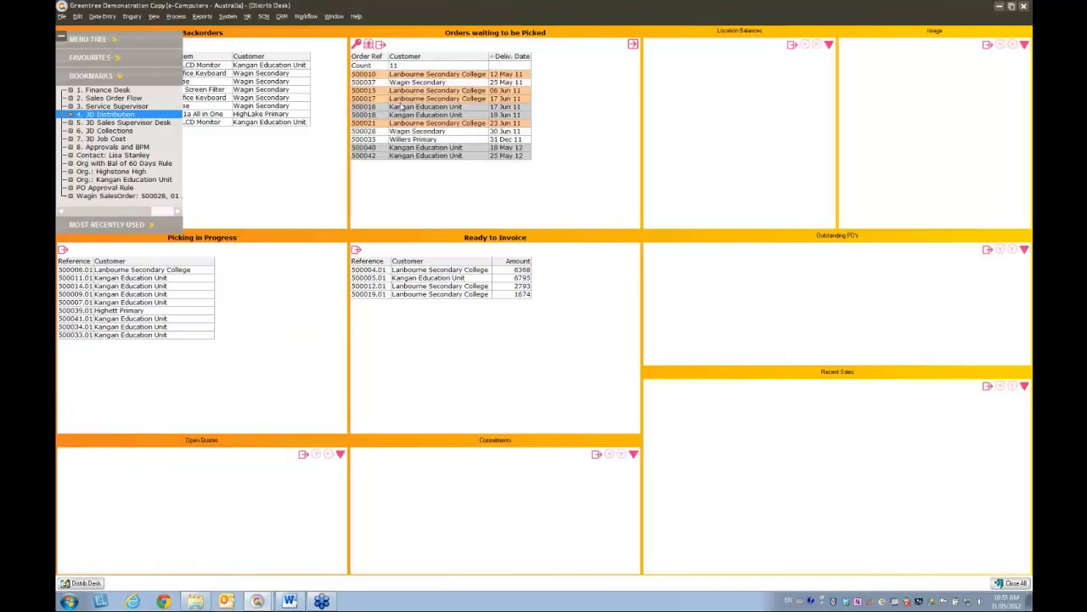
Select orders 500017 and 500016 in Orders waiting to be Picked.
left_click(399, 99)
left_click(396, 106)
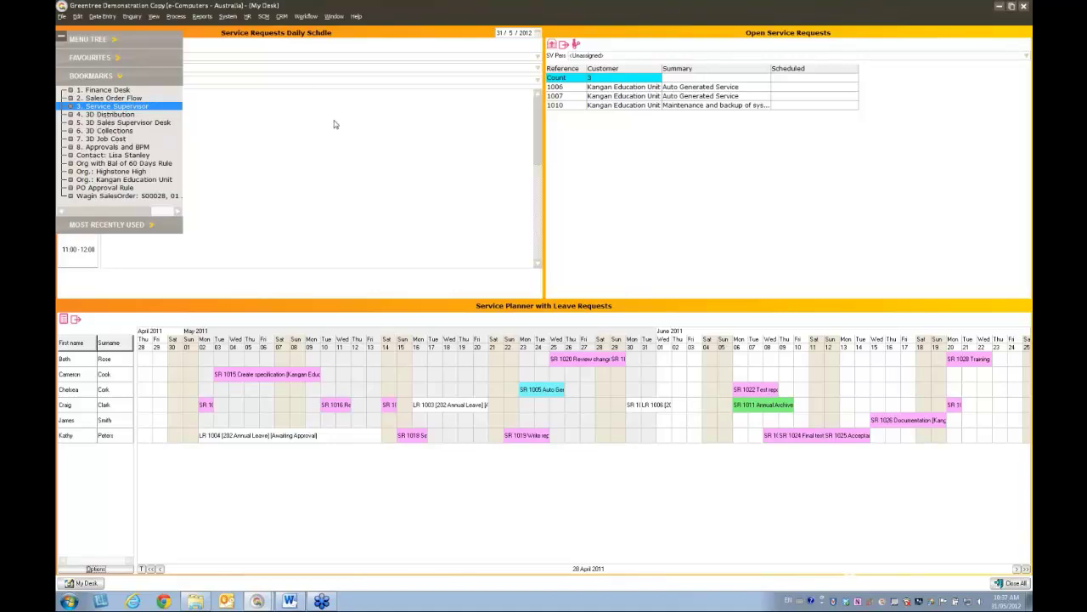
Glance at the Workflow menu, then load the '5. 3D Sales Supervisor Desk' bookmark.
left_click(305, 16)
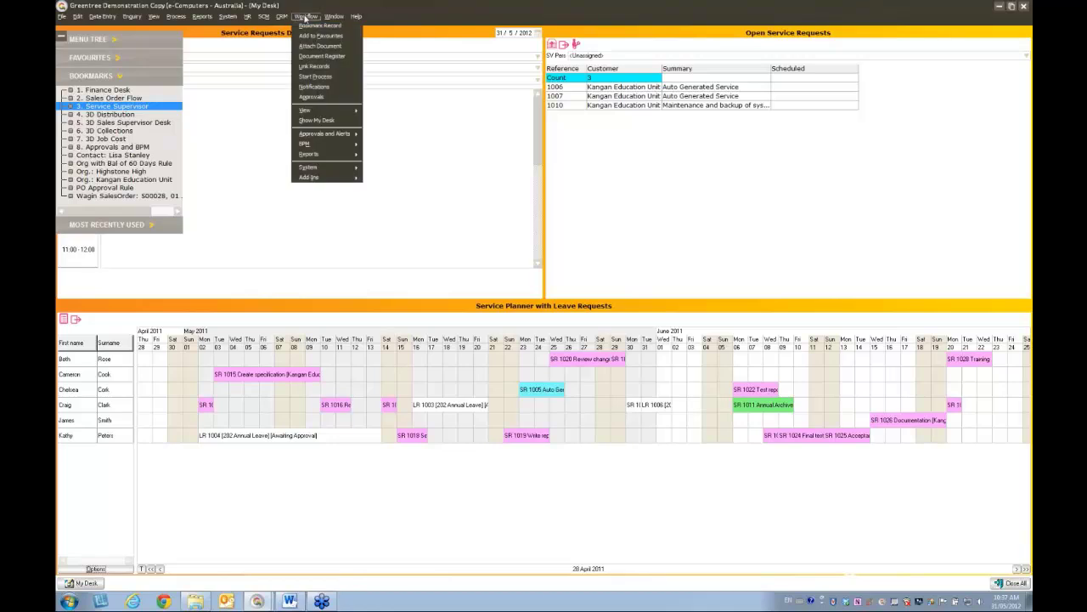
left_click(305, 17)
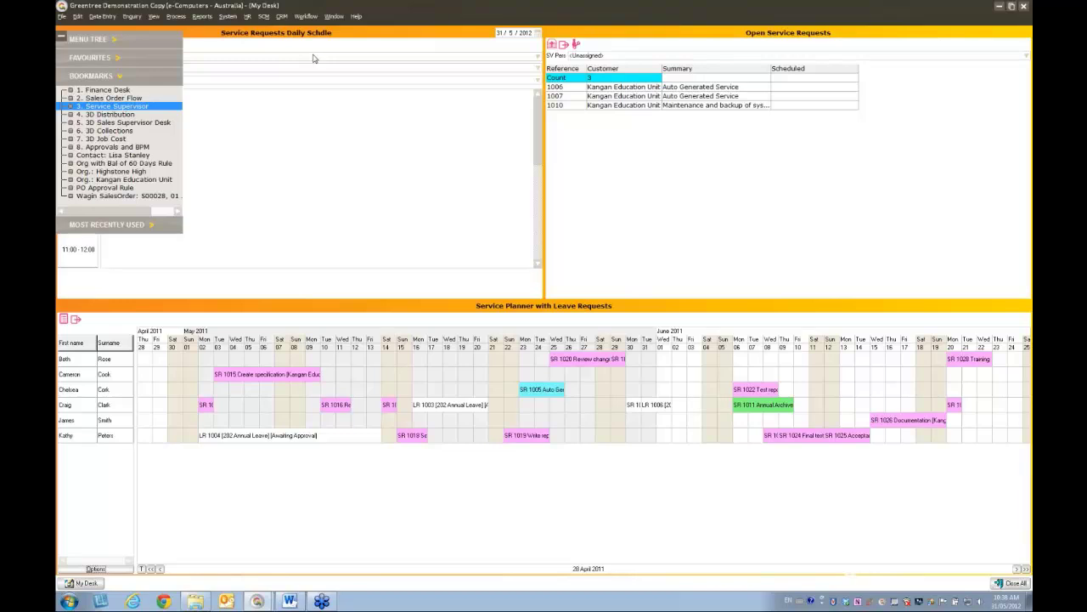
left_click(106, 124)
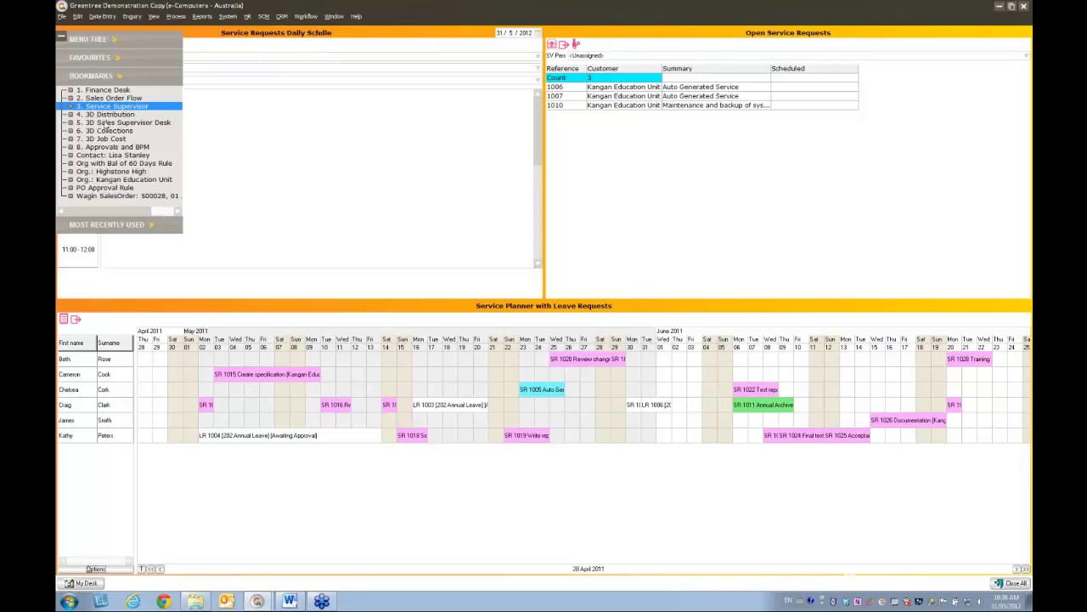